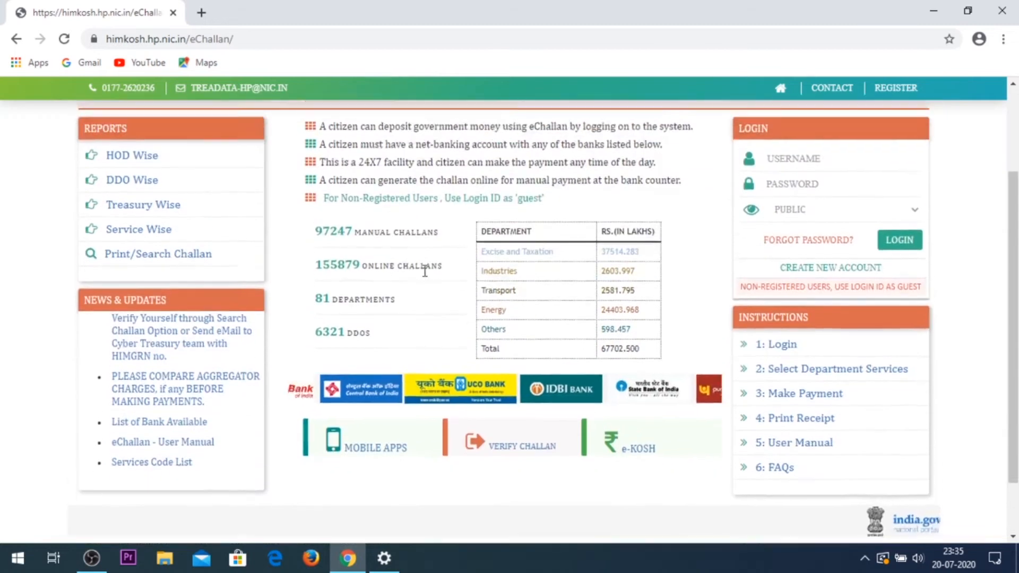
Step: Log in to HIMKOSH eChallan with username GUEST, retrying after the Login Fail alert
{"action": "left_click", "coordinate": [810, 277]}
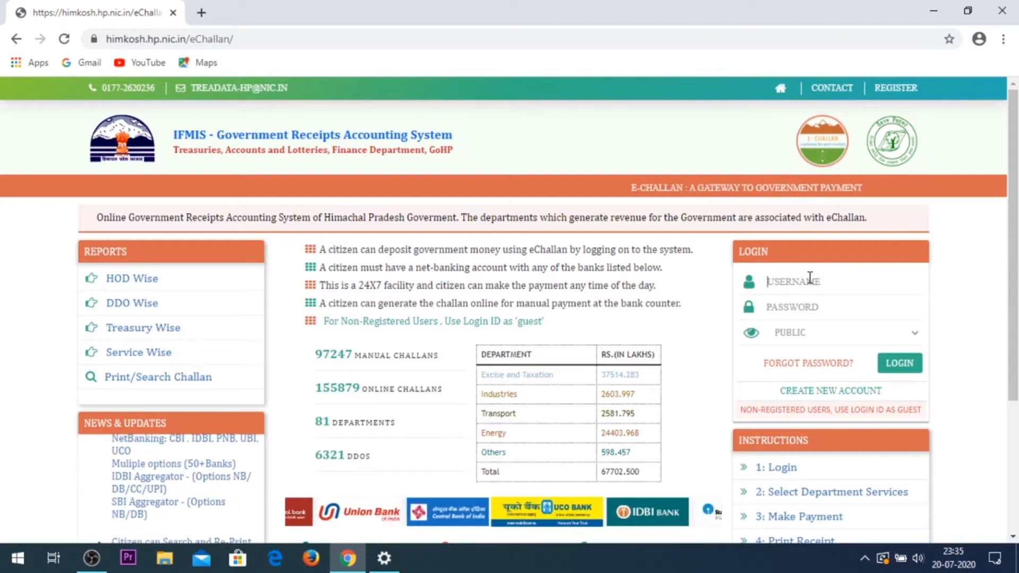
{"action": "type", "text": "GUE"}
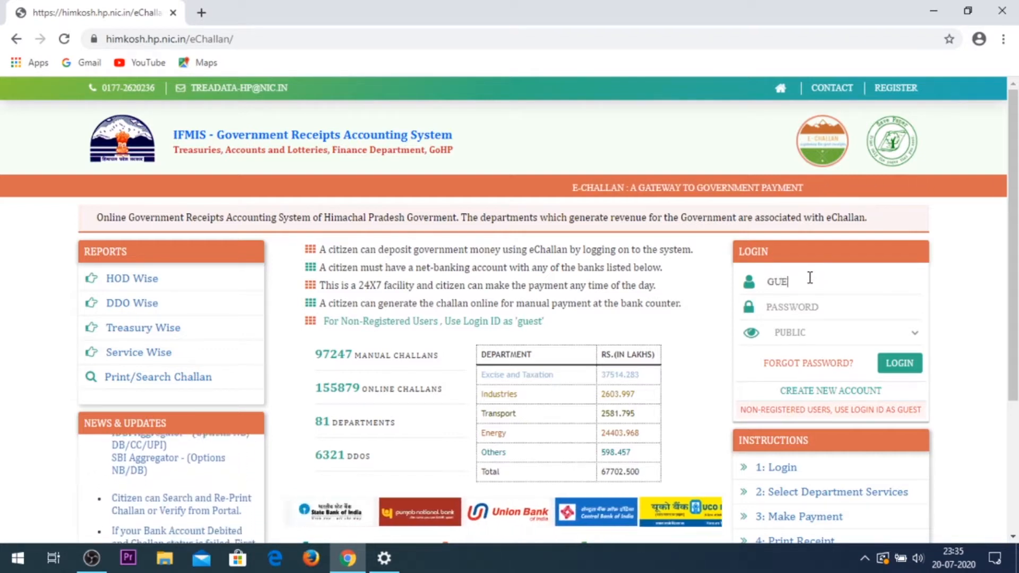
{"action": "type", "text": "ST"}
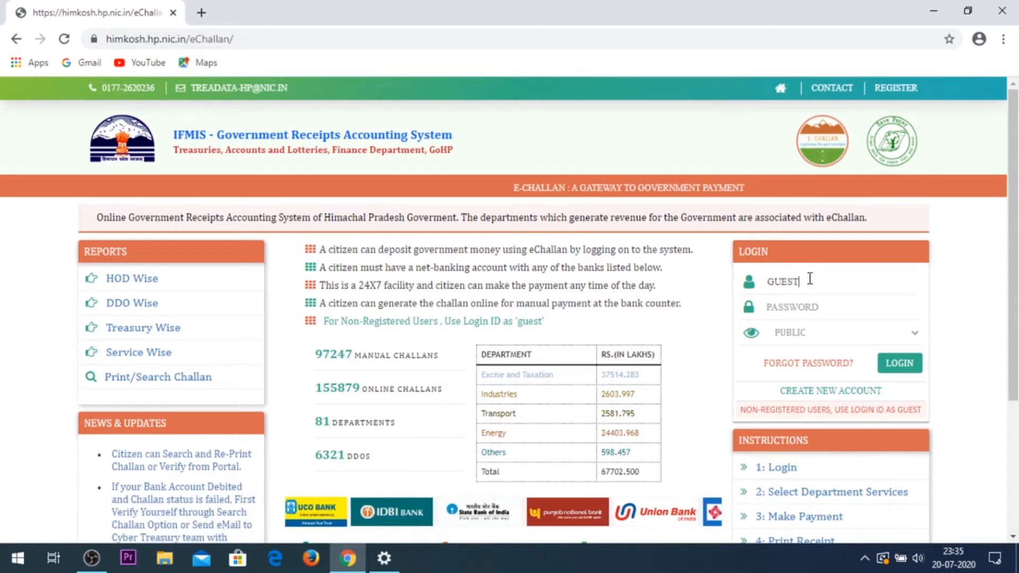
{"action": "left_click", "coordinate": [902, 372]}
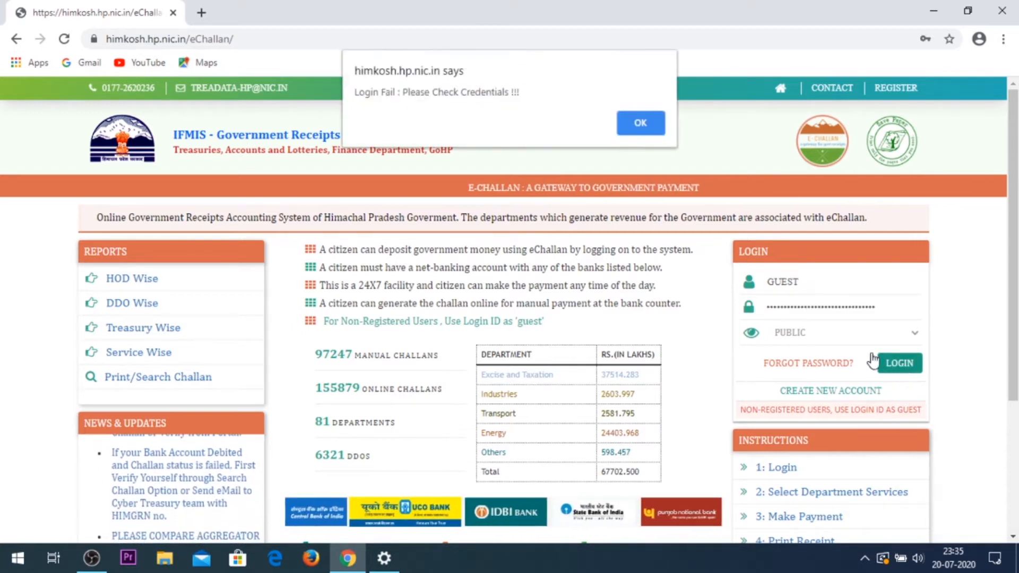
{"action": "left_click", "coordinate": [641, 123]}
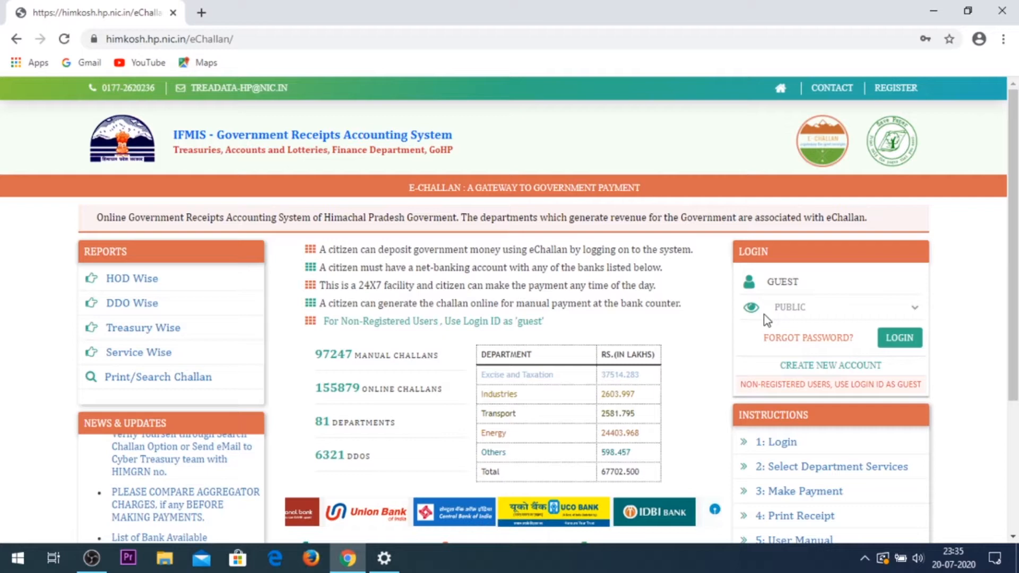
{"action": "left_click", "coordinate": [905, 337]}
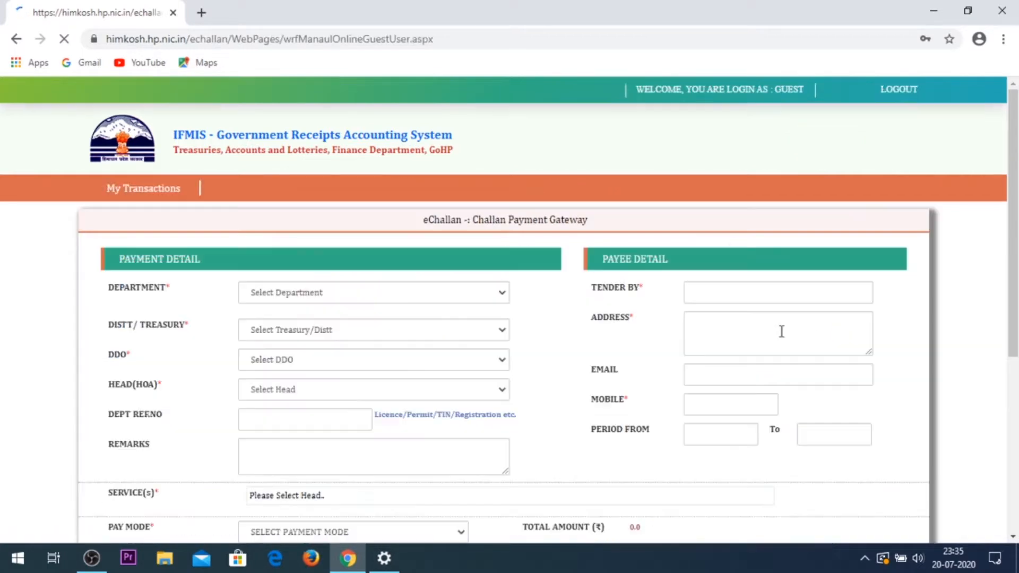
Step: Choose Excise and Taxation as the department
{"action": "scroll", "coordinate": [457, 298], "scroll_direction": "down", "scroll_amount": 1}
{"action": "scroll", "coordinate": [454, 292], "scroll_direction": "down", "scroll_amount": 2}
{"action": "scroll", "coordinate": [455, 292], "scroll_direction": "up", "scroll_amount": 3}
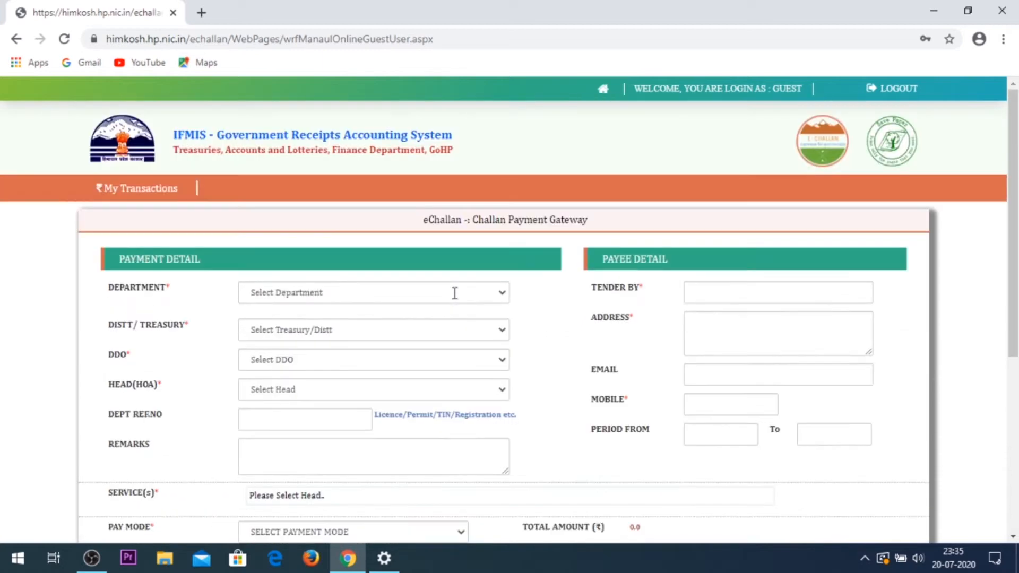
{"action": "scroll", "coordinate": [455, 293], "scroll_direction": "down", "scroll_amount": 3}
{"action": "scroll", "coordinate": [455, 293], "scroll_direction": "up", "scroll_amount": 3}
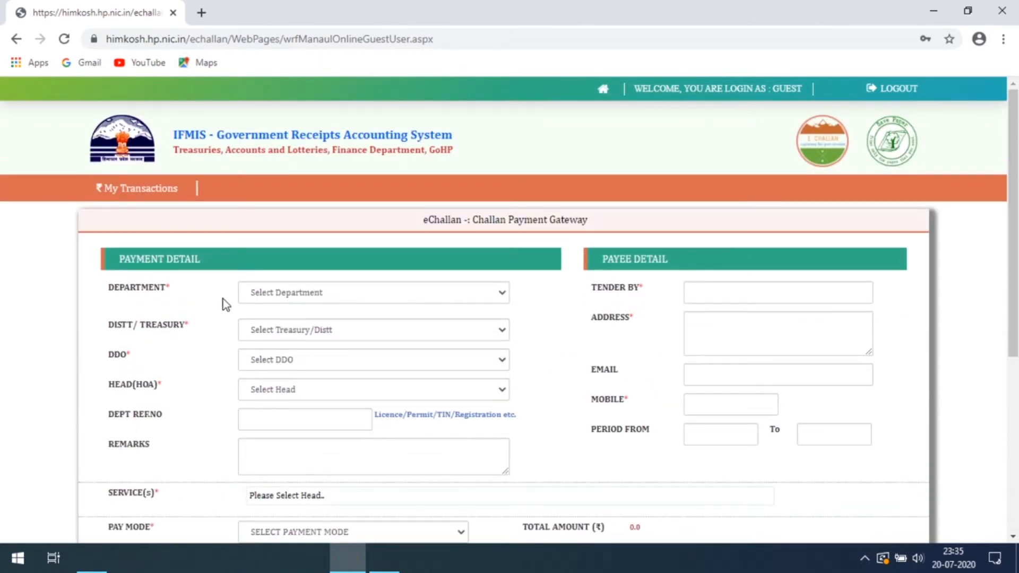
{"action": "left_click_drag", "start_coordinate": [182, 287], "coordinate": [98, 291]}
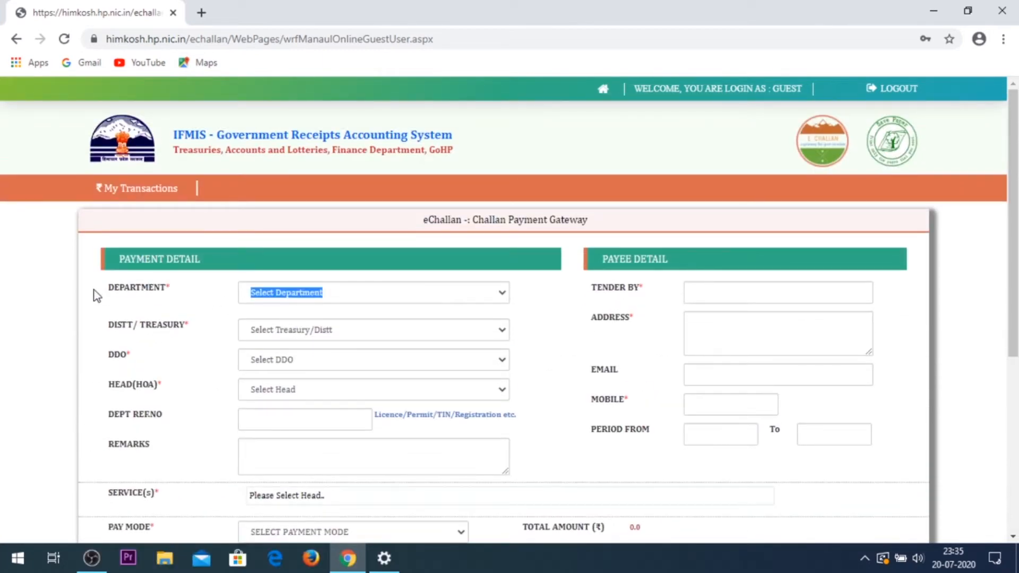
{"action": "left_click", "coordinate": [351, 296]}
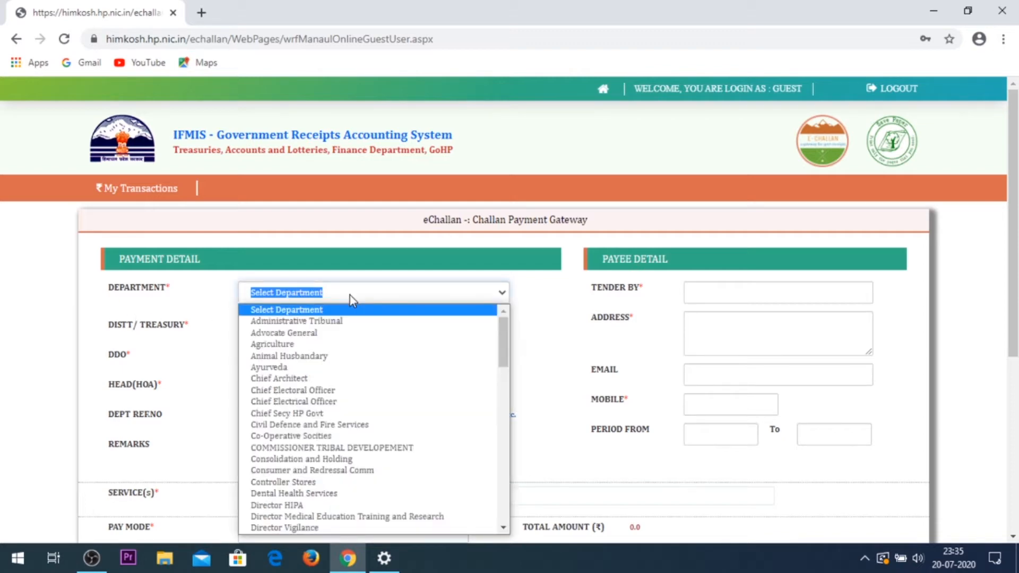
{"action": "key", "text": "e"}
{"action": "key", "text": "e"}
{"action": "key", "text": "e"}
{"action": "key", "text": "e"}
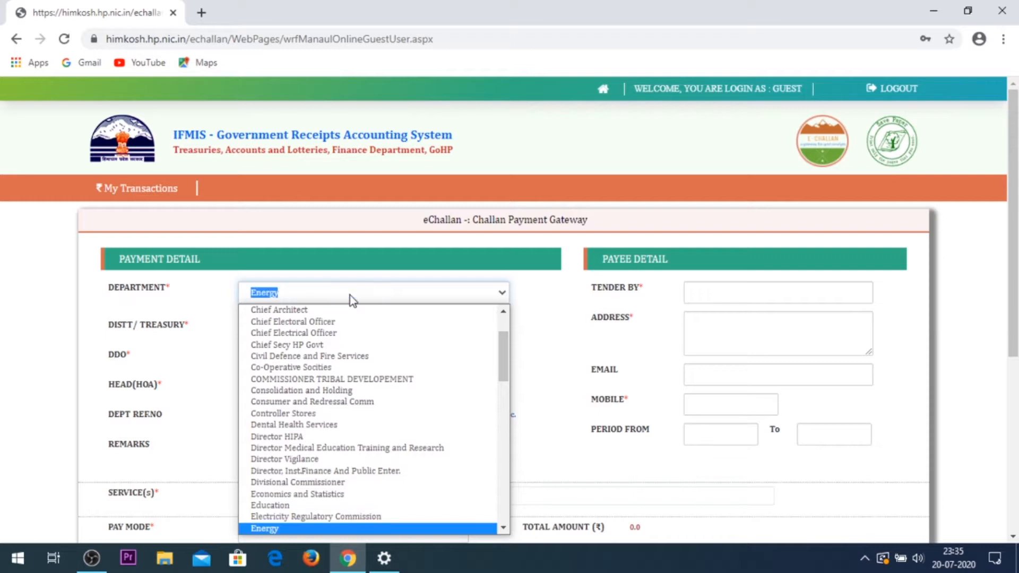
{"action": "key", "text": "e"}
{"action": "key", "text": "e"}
{"action": "key", "text": "Return"}
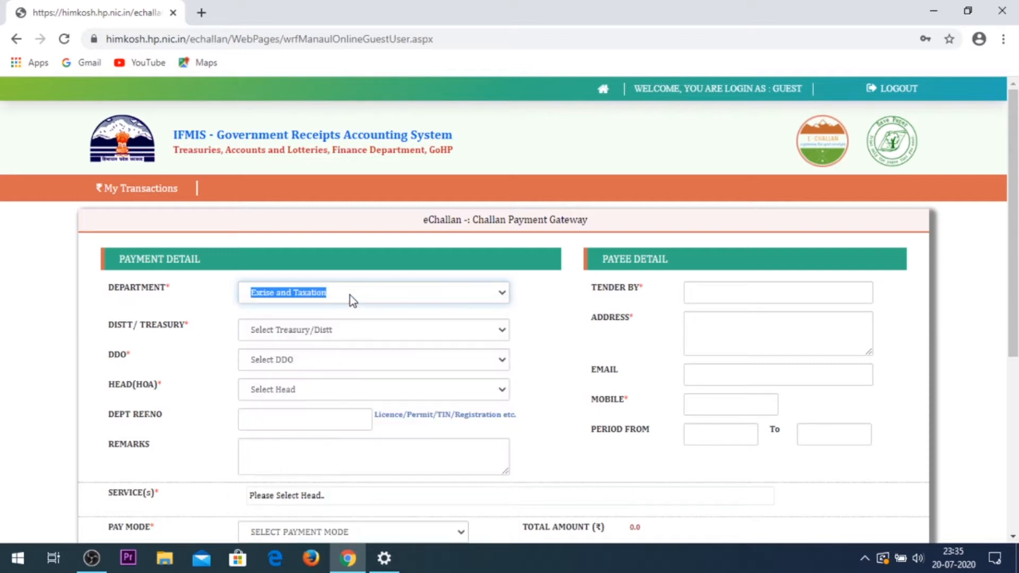
Step: Select SHIMLA-STO CHOPAL as the district treasury
{"action": "left_click", "coordinate": [352, 323]}
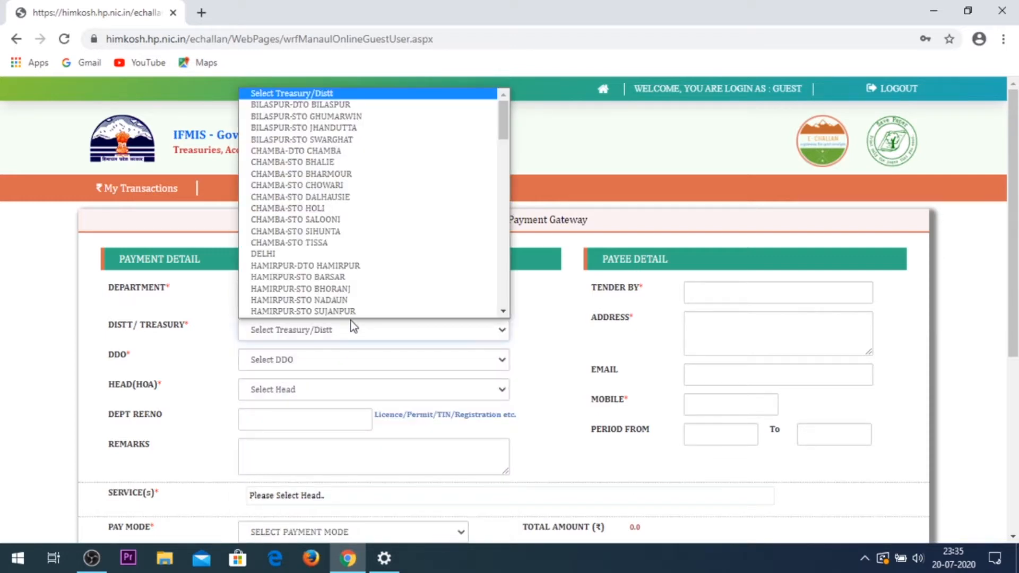
{"action": "scroll", "coordinate": [344, 239], "scroll_direction": "down", "scroll_amount": 1}
{"action": "key", "text": "Down"}
{"action": "key", "text": "Down"}
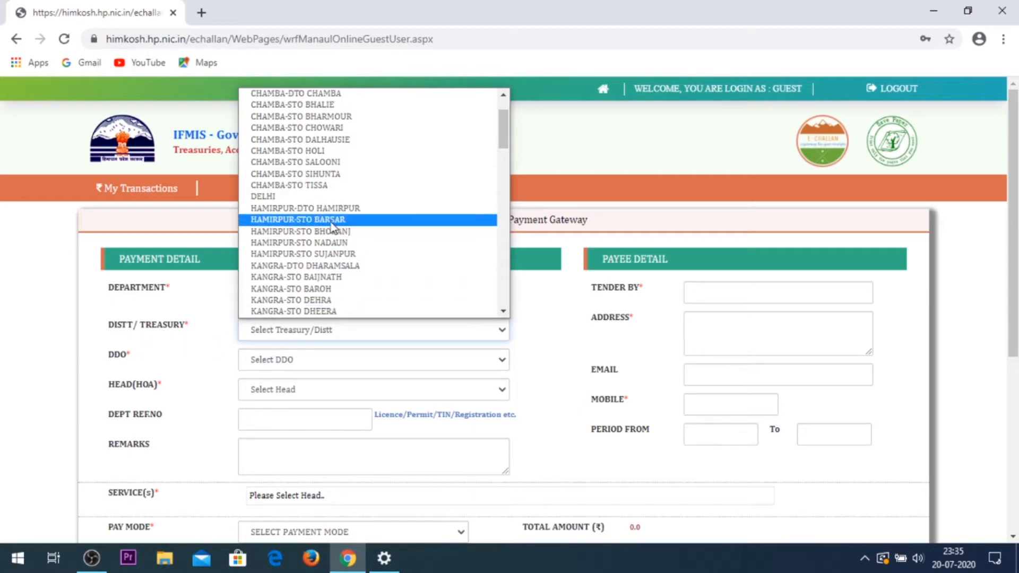
{"action": "key", "text": "s"}
{"action": "key", "text": "Down"}
{"action": "key", "text": "Down"}
{"action": "key", "text": "Down"}
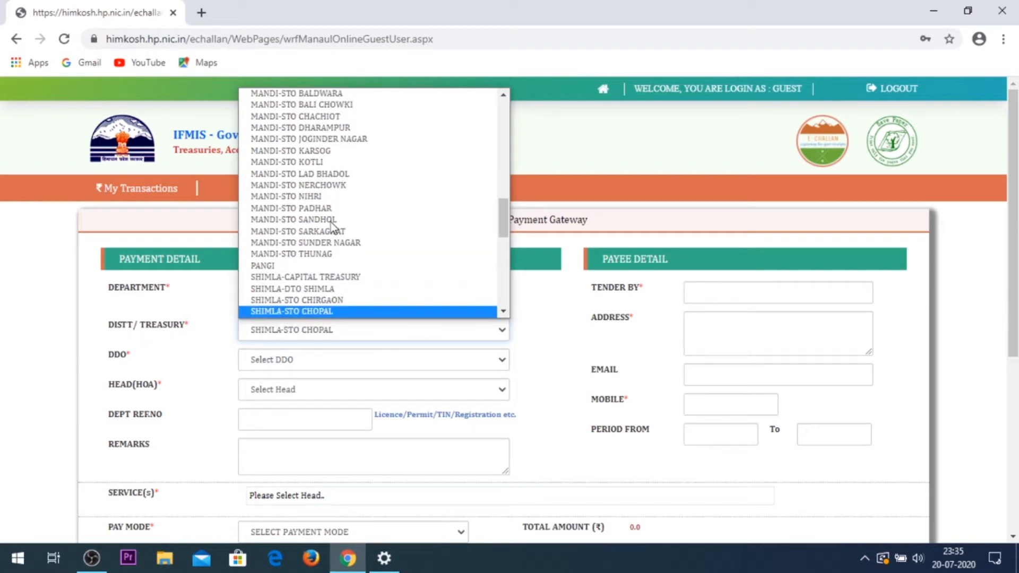
{"action": "key", "text": "Down"}
{"action": "key", "text": "Up"}
{"action": "key", "text": "Return"}
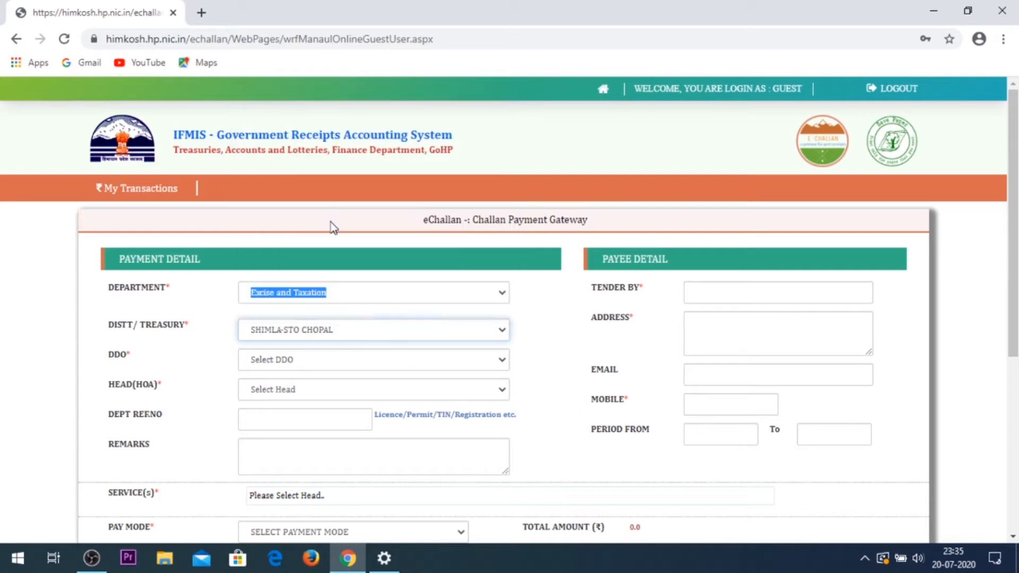
Step: Set DDO SML14-509 (Deputy Commissioner) and head 0042-00-104 Tax Collection-Goods Tax
{"action": "left_click", "coordinate": [312, 361]}
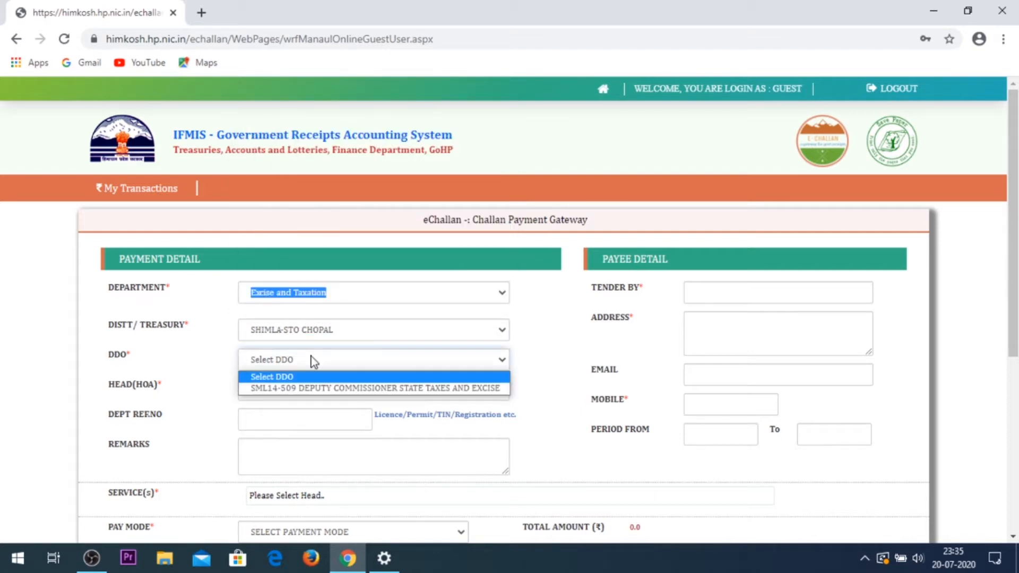
{"action": "left_click", "coordinate": [325, 389]}
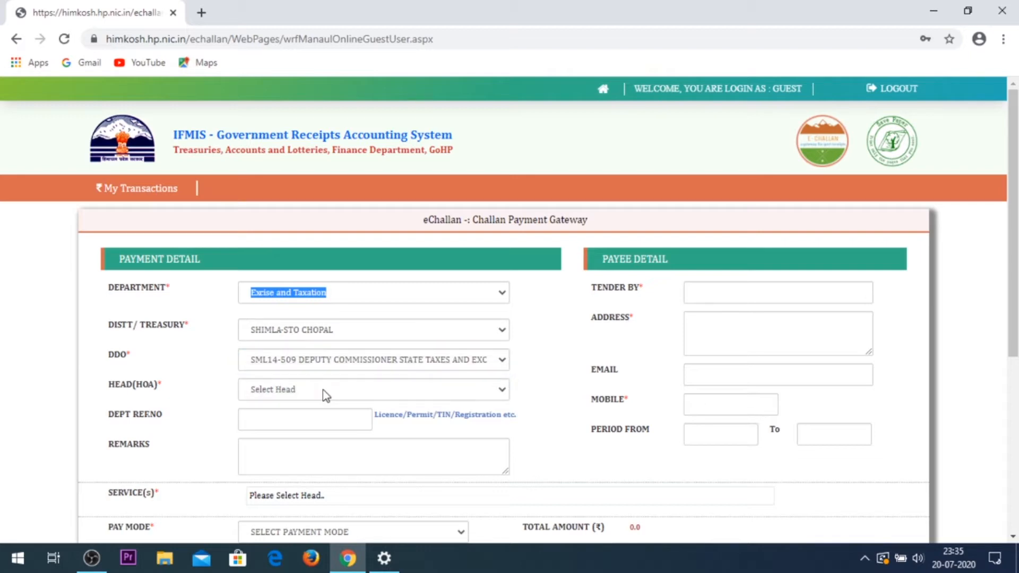
{"action": "left_click", "coordinate": [323, 390]}
{"action": "scroll", "coordinate": [323, 345], "scroll_direction": "down", "scroll_amount": 3}
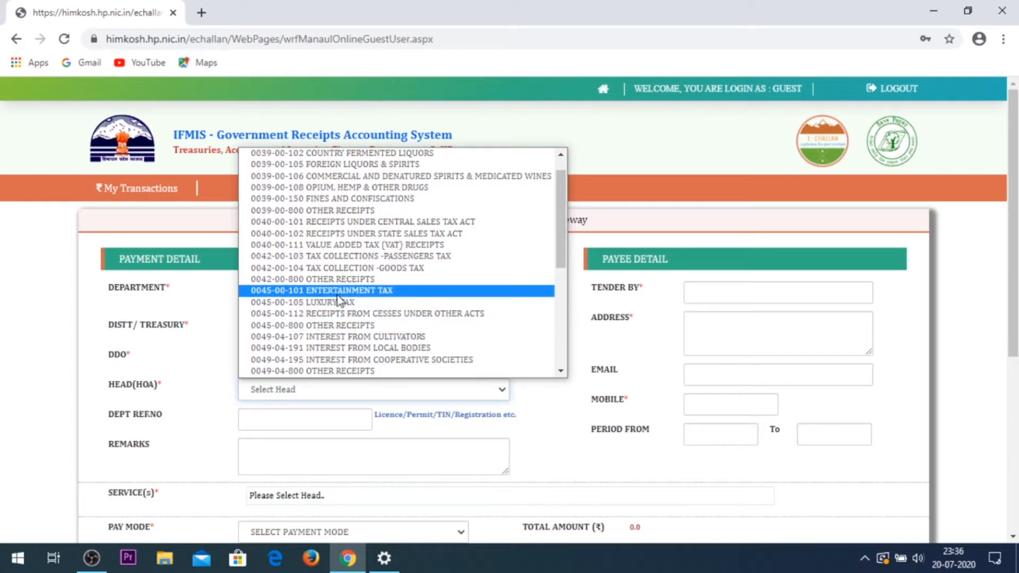
{"action": "left_click", "coordinate": [343, 269]}
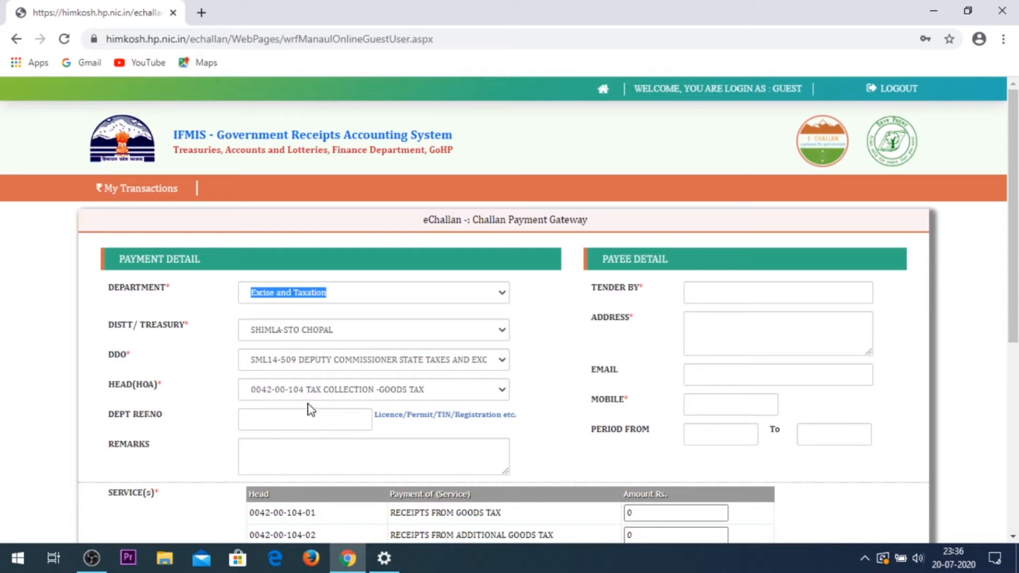
{"action": "left_click", "coordinate": [315, 419]}
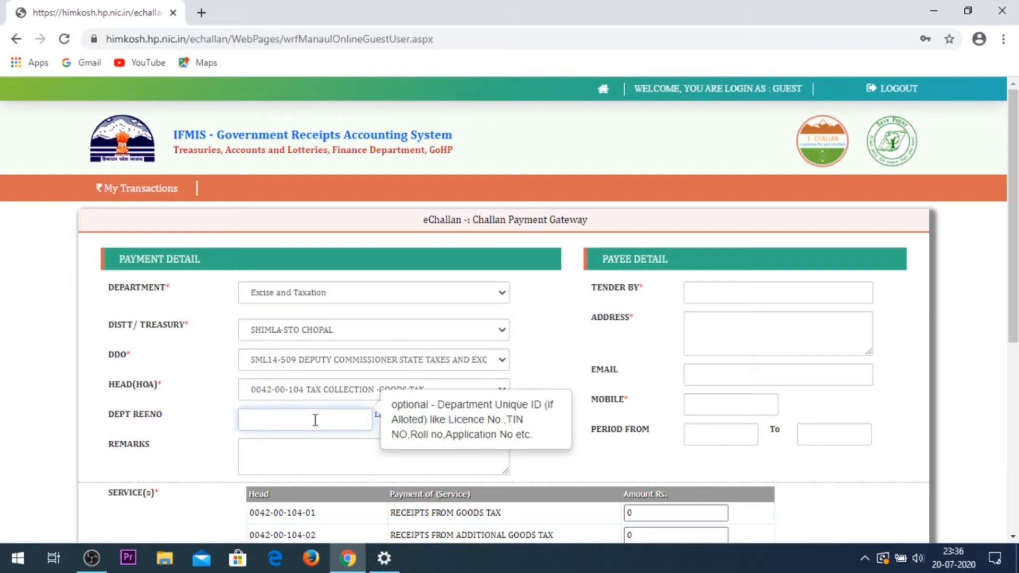
Step: Enter the department reference number and the tenderer's name
{"action": "left_click", "coordinate": [775, 288]}
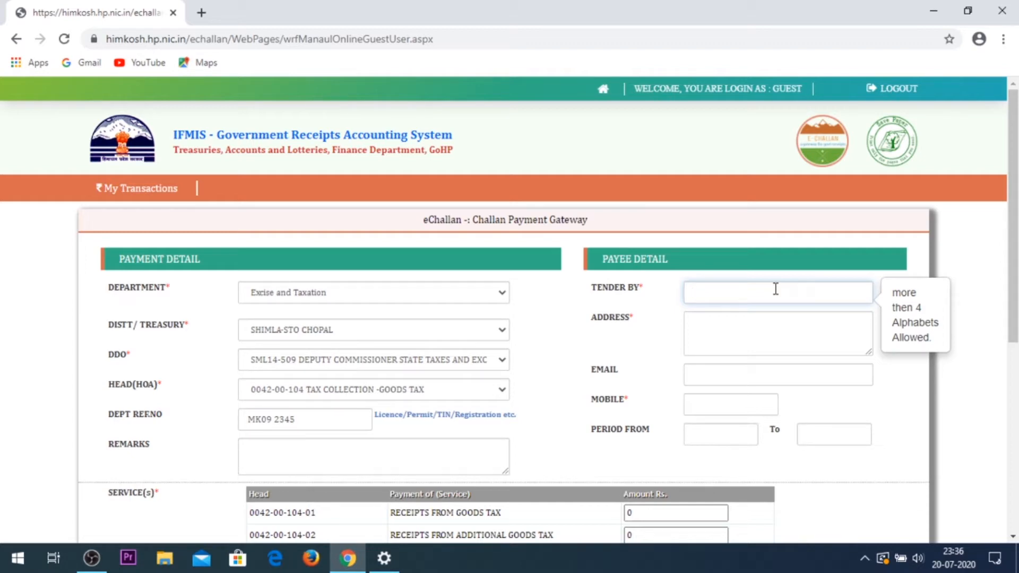
{"action": "type", "text": "NIKHIL"}
Step: Fill in the payer's postal address and mobile number
{"action": "left_click", "coordinate": [797, 348]}
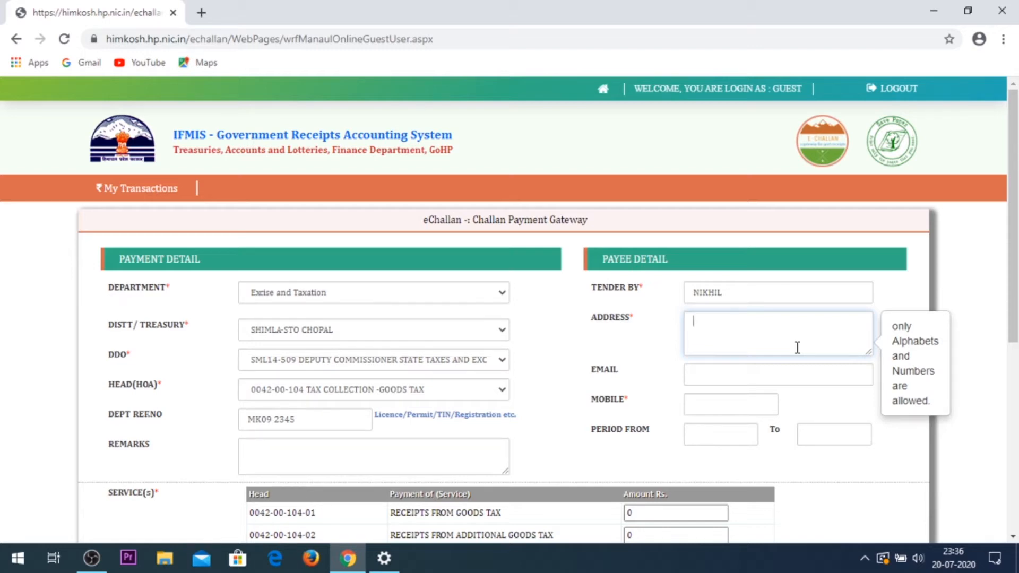
{"action": "type", "text": "VPO CHOPAL SHIMLA "}
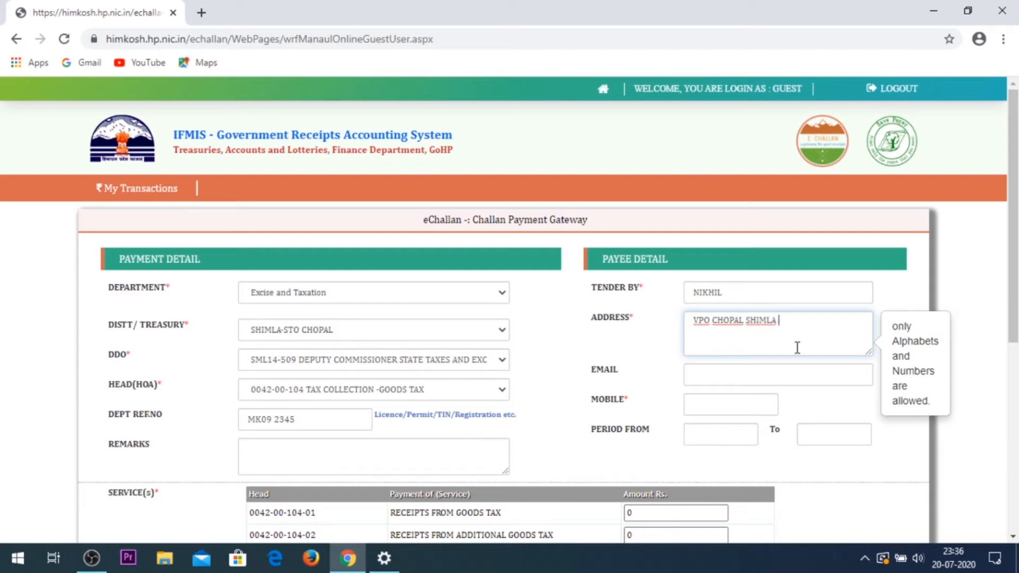
{"action": "type", "text": "HP"}
{"action": "left_click", "coordinate": [720, 372]}
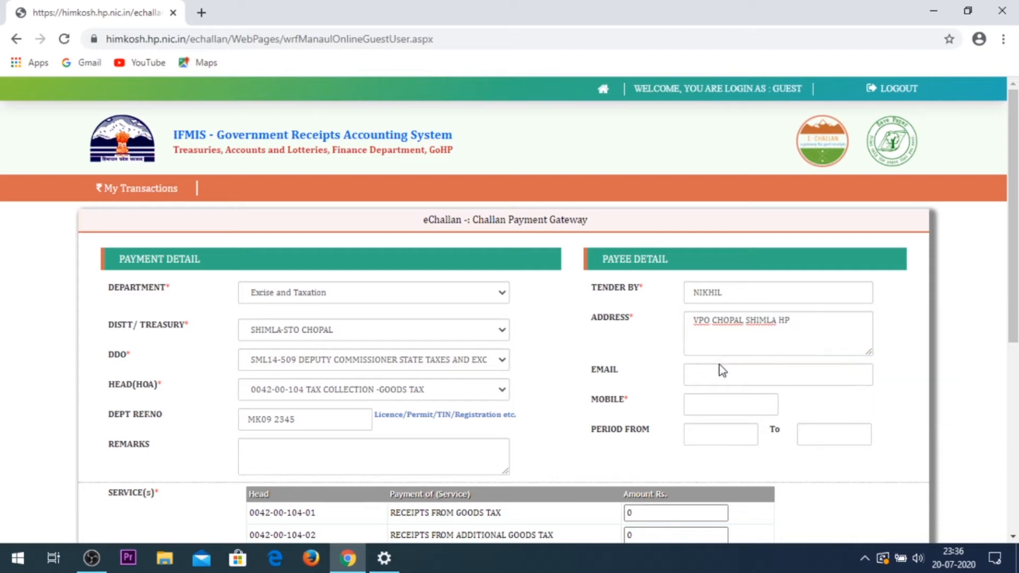
{"action": "left_click", "coordinate": [723, 408]}
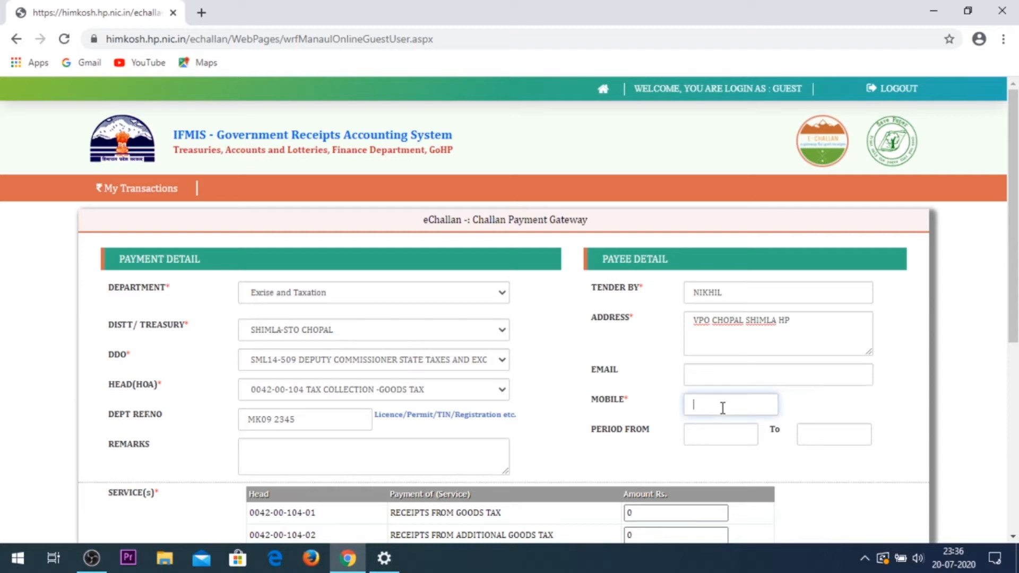
{"action": "scroll", "coordinate": [743, 319], "scroll_direction": "down", "scroll_amount": 3}
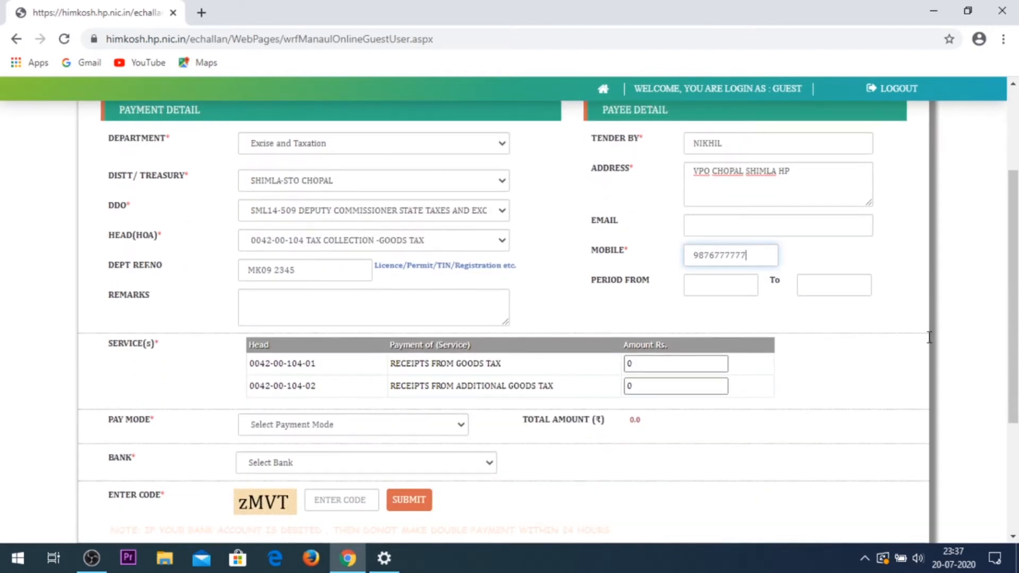
Step: Set the payment period start date to 01-04-2020
{"action": "left_click", "coordinate": [732, 289]}
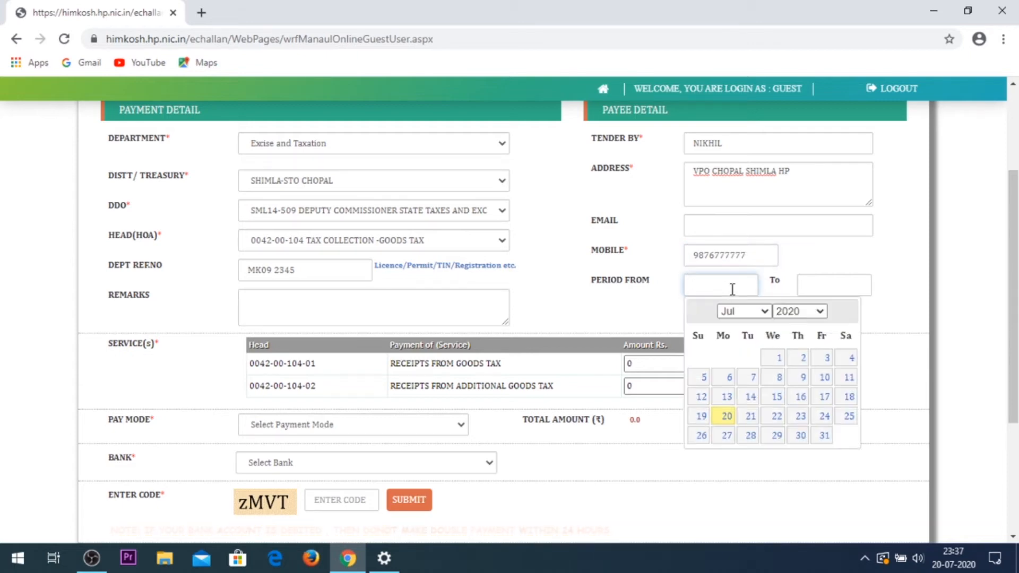
{"action": "left_click", "coordinate": [743, 312]}
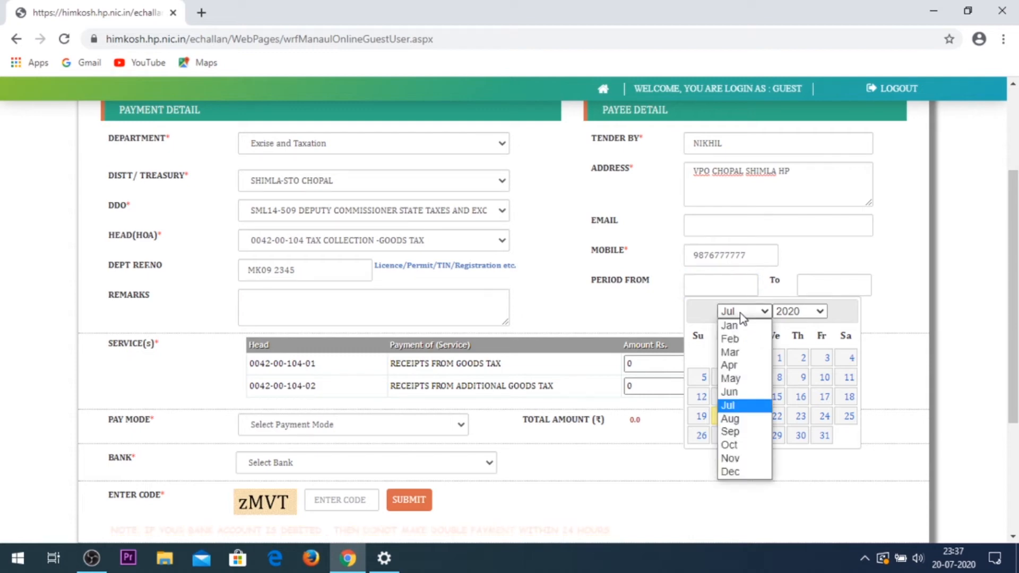
{"action": "left_click", "coordinate": [745, 368]}
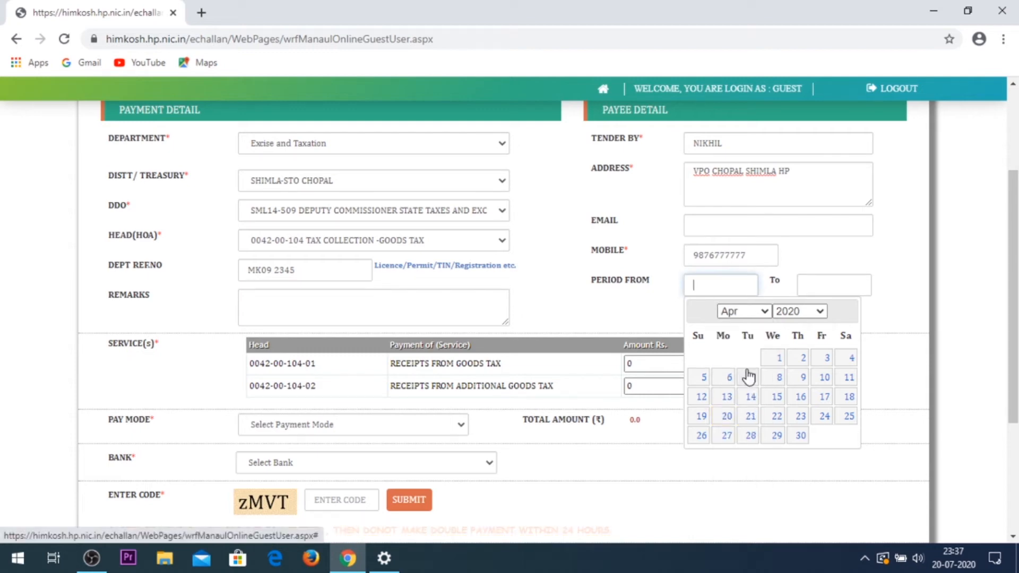
{"action": "left_click", "coordinate": [777, 355]}
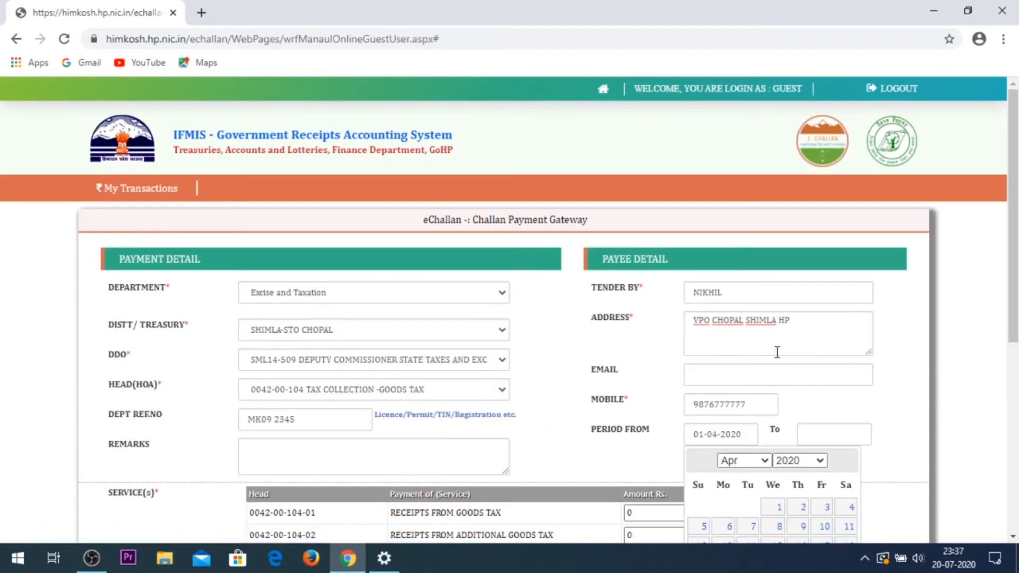
{"action": "scroll", "coordinate": [777, 352], "scroll_direction": "down", "scroll_amount": 2}
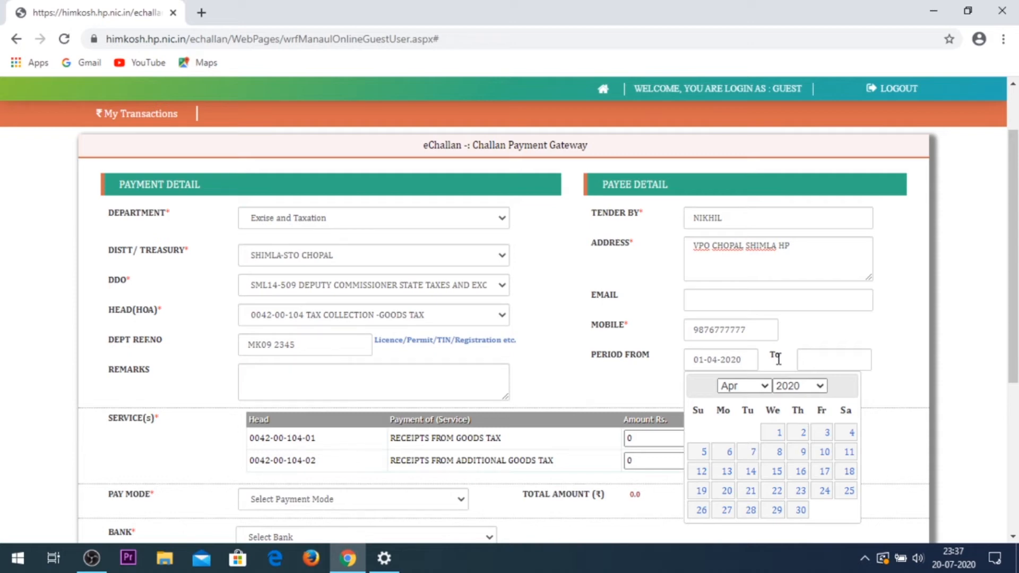
Step: Set the payment period end date to 31-03-2021
{"action": "left_click", "coordinate": [818, 358]}
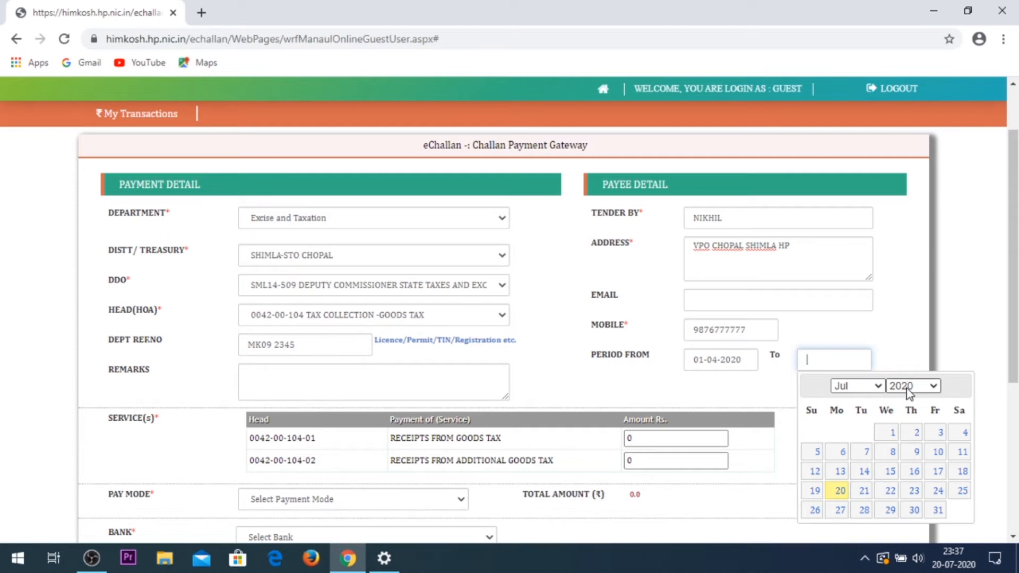
{"action": "left_click", "coordinate": [741, 362]}
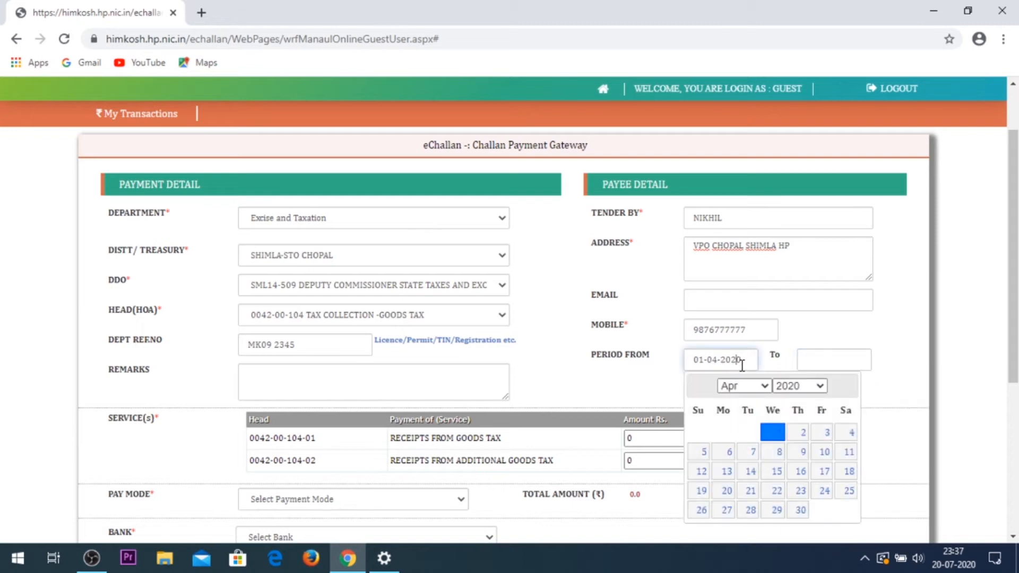
{"action": "left_click", "coordinate": [833, 359]}
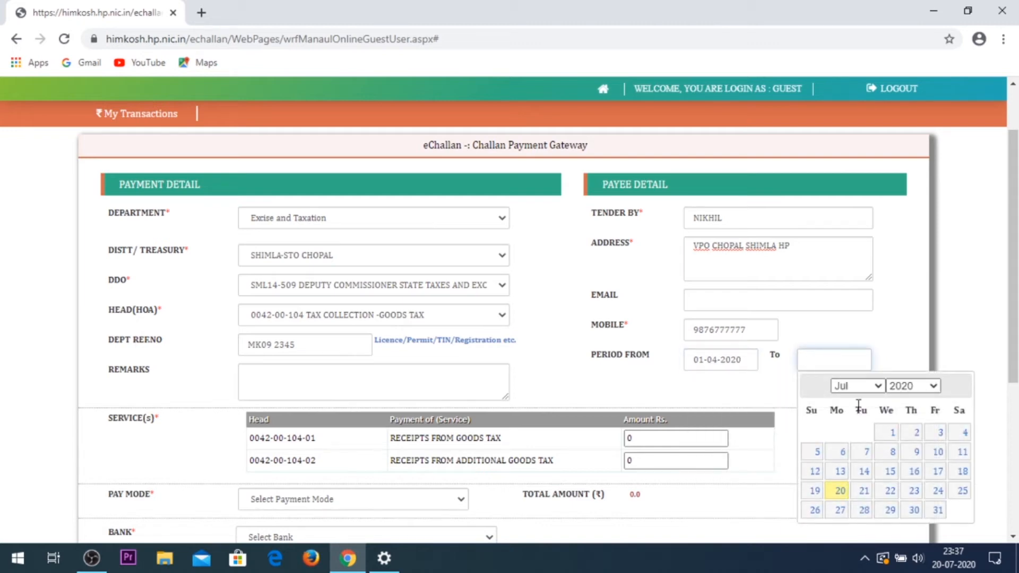
{"action": "left_click", "coordinate": [864, 385]}
{"action": "left_click", "coordinate": [865, 385]}
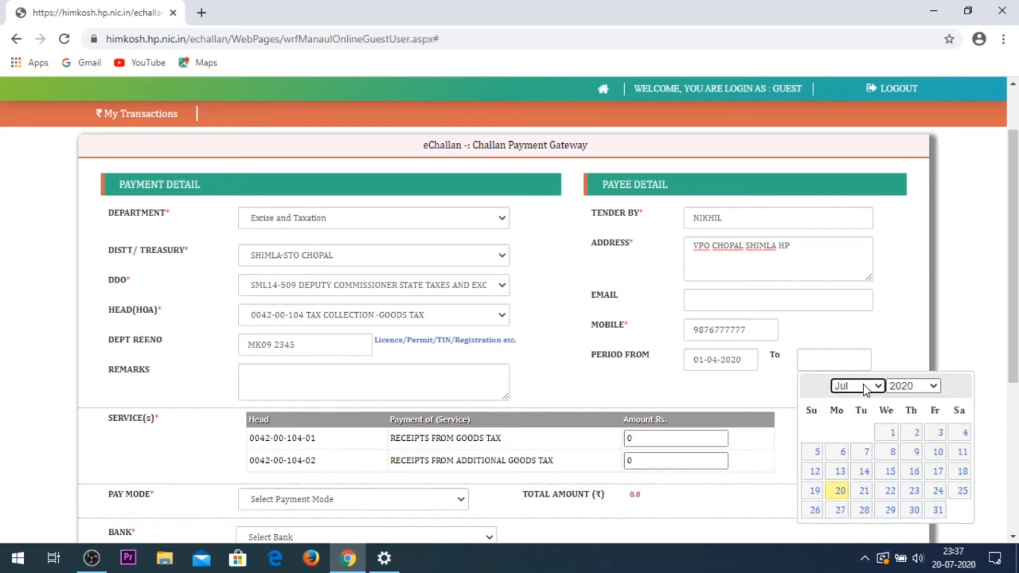
{"action": "left_click", "coordinate": [899, 392]}
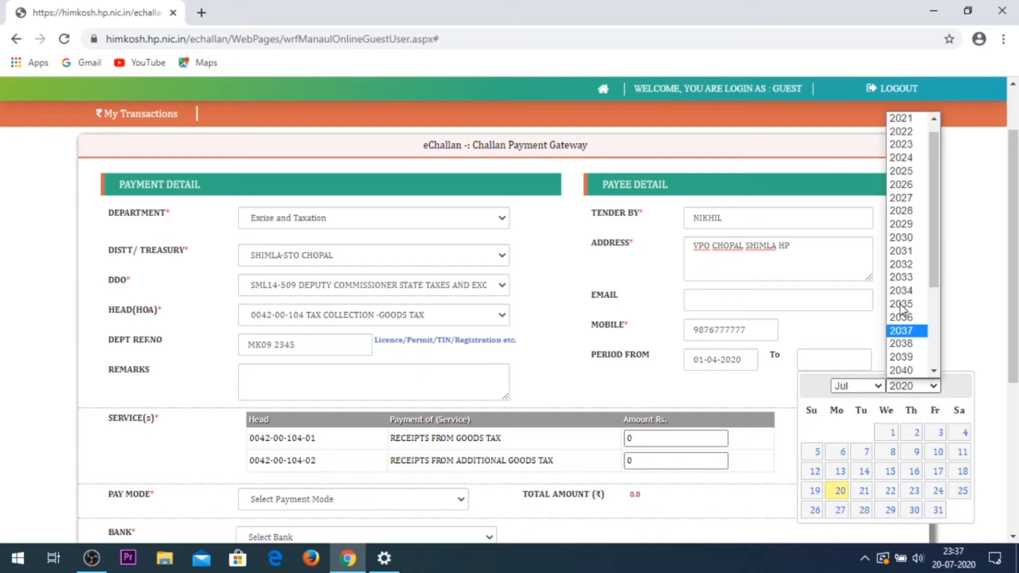
{"action": "left_click", "coordinate": [905, 121]}
{"action": "left_click", "coordinate": [859, 394]}
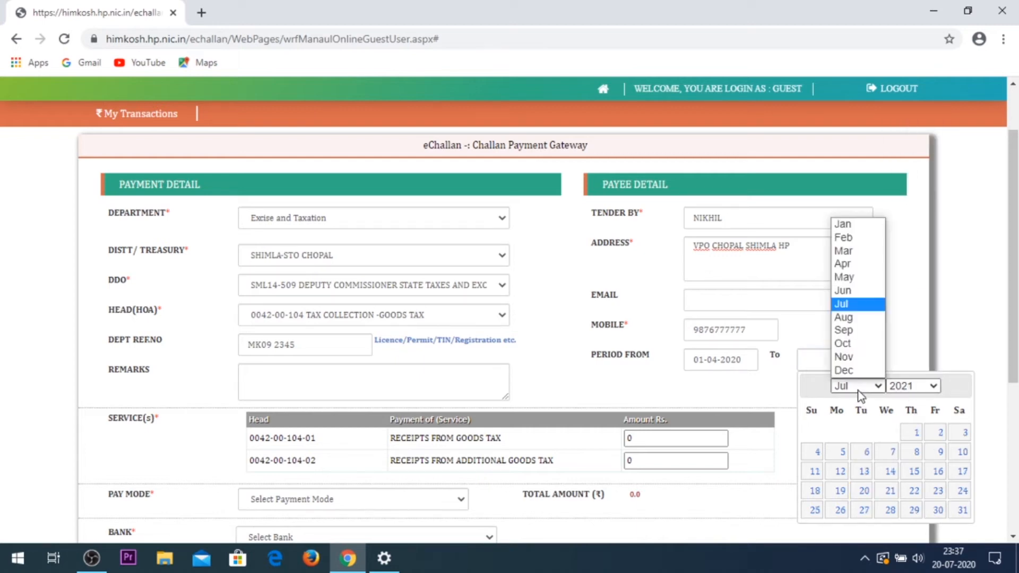
{"action": "left_click", "coordinate": [844, 251]}
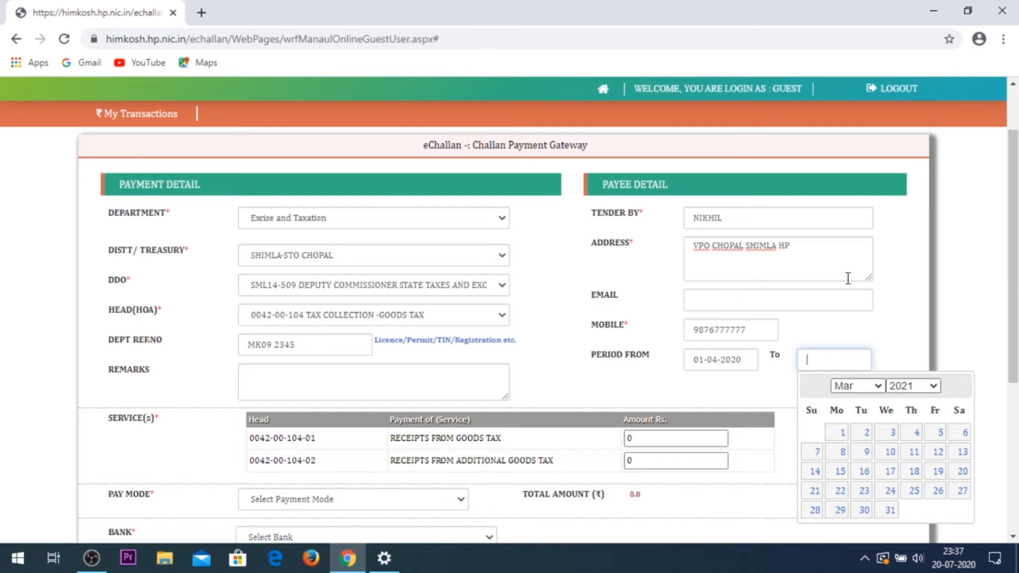
{"action": "left_click", "coordinate": [888, 510]}
{"action": "scroll", "coordinate": [698, 366], "scroll_direction": "down", "scroll_amount": 1}
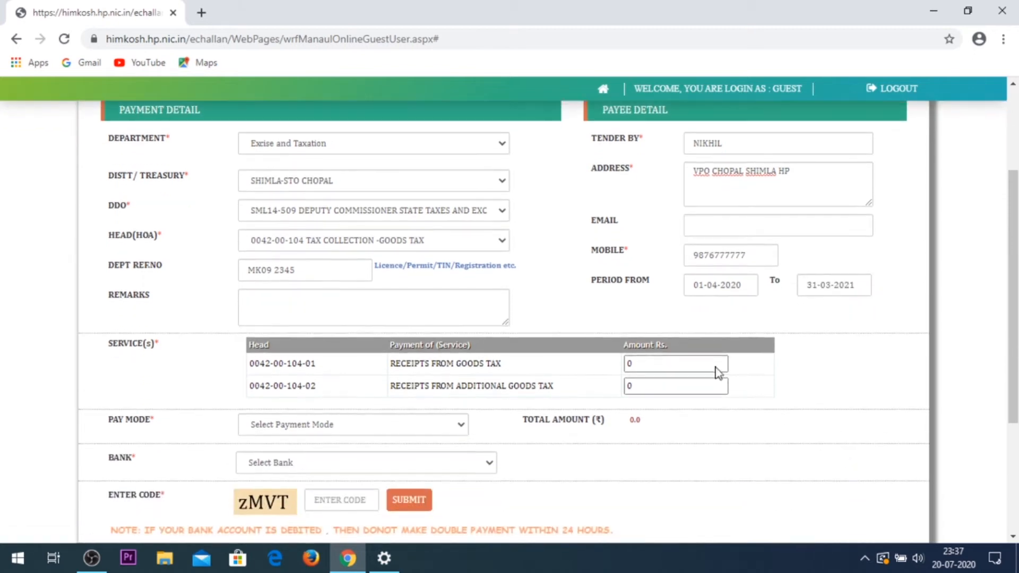
{"action": "left_click", "coordinate": [666, 363]}
{"action": "key", "text": "BackSpace"}
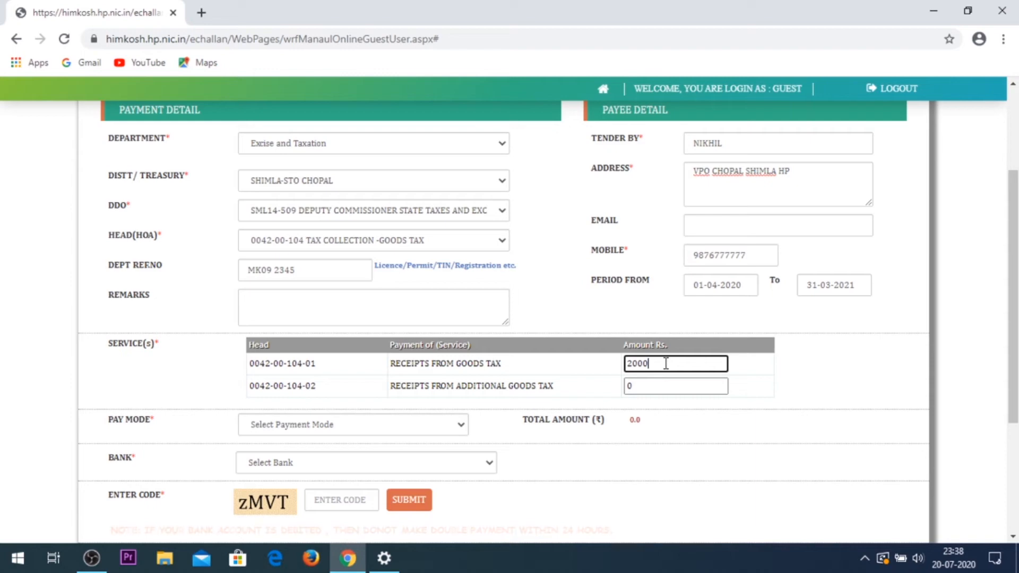
{"action": "left_click", "coordinate": [664, 386]}
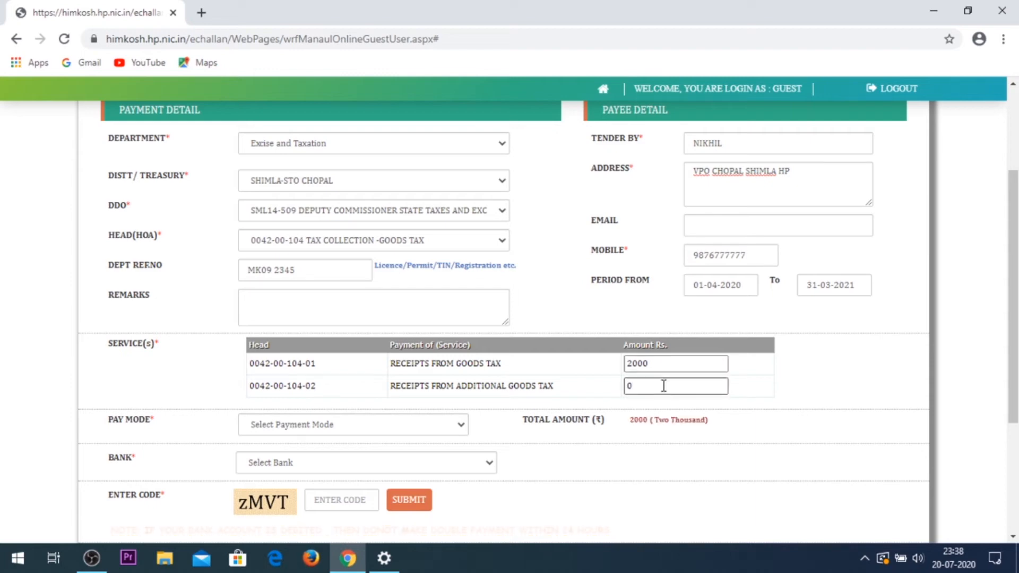
{"action": "left_click", "coordinate": [663, 386]}
Step: Choose Manually as the pay mode and MANAGER, UCO CHOPAL as the bank
{"action": "left_click", "coordinate": [309, 425]}
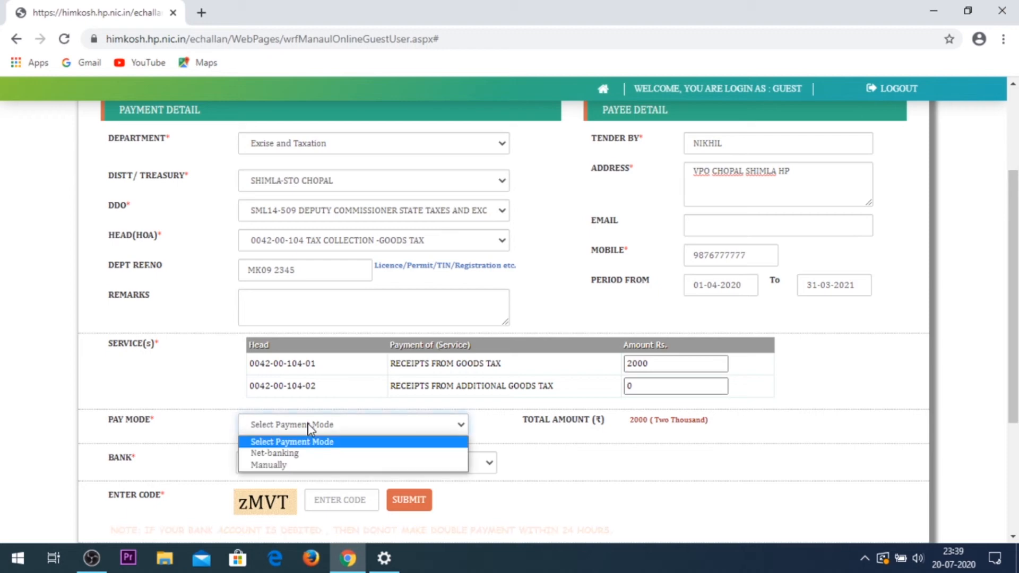
{"action": "left_click", "coordinate": [311, 466]}
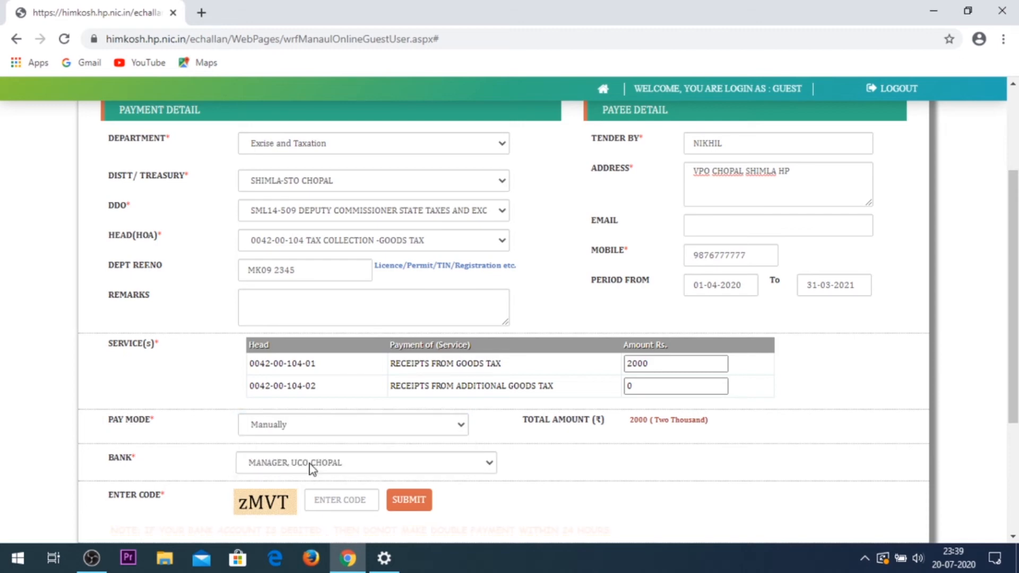
{"action": "left_click", "coordinate": [351, 463]}
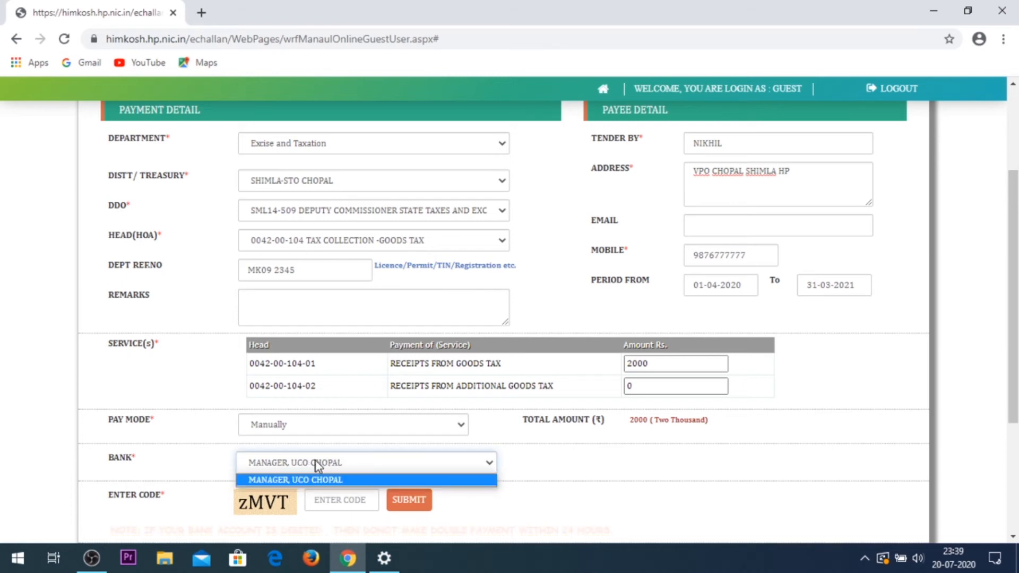
{"action": "left_click", "coordinate": [526, 507]}
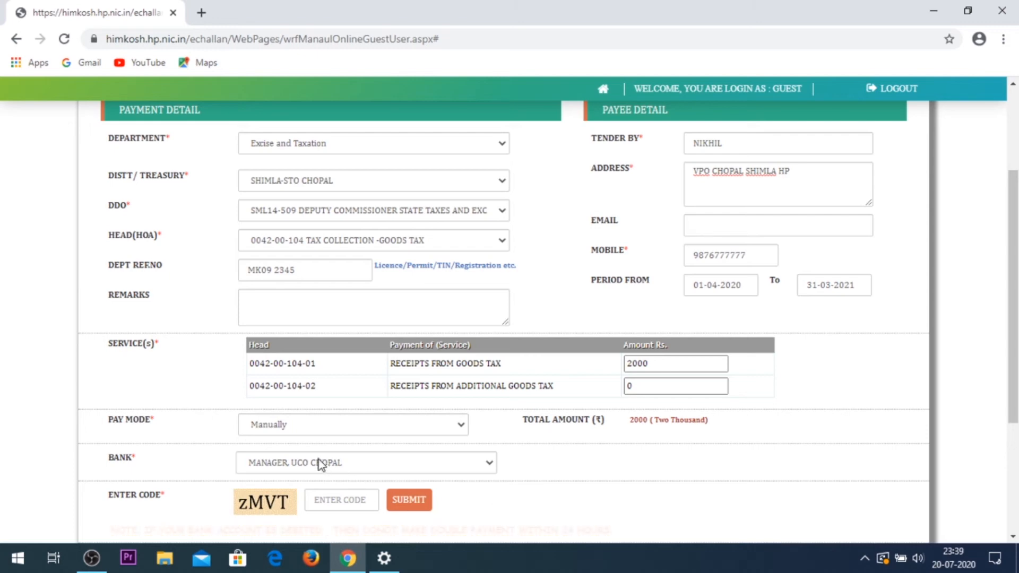
{"action": "left_click", "coordinate": [360, 467]}
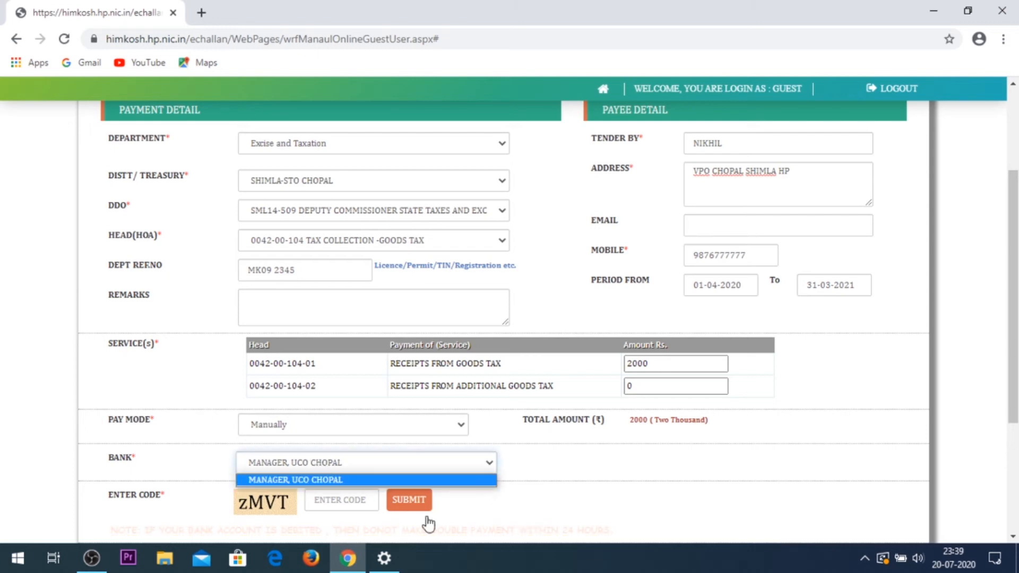
{"action": "left_click", "coordinate": [518, 516]}
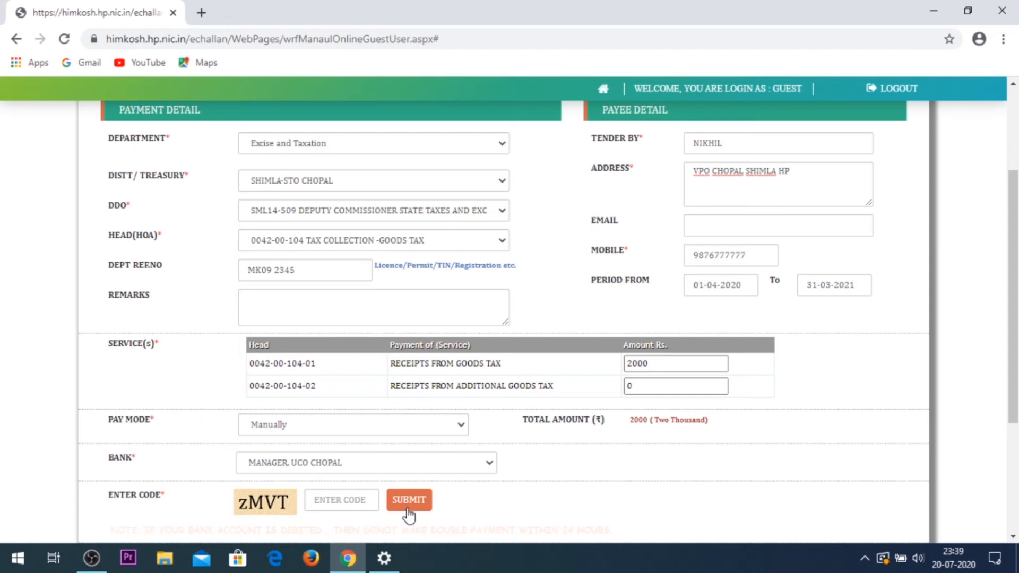
Step: Enter the security code shown and submit the challan form
{"action": "left_click", "coordinate": [328, 498]}
{"action": "type", "text": "z"}
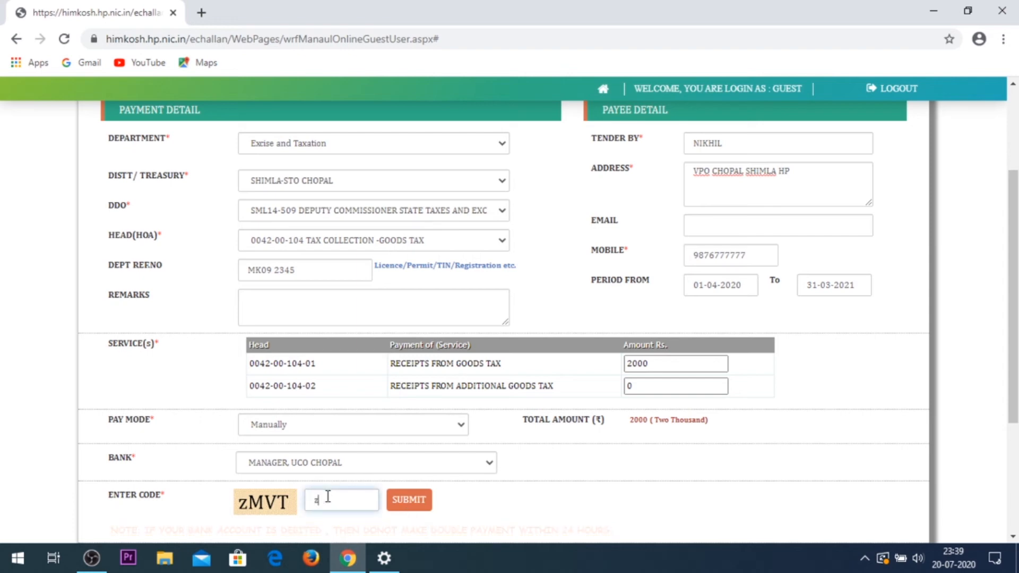
{"action": "type", "text": "MVT"}
{"action": "left_click", "coordinate": [424, 507]}
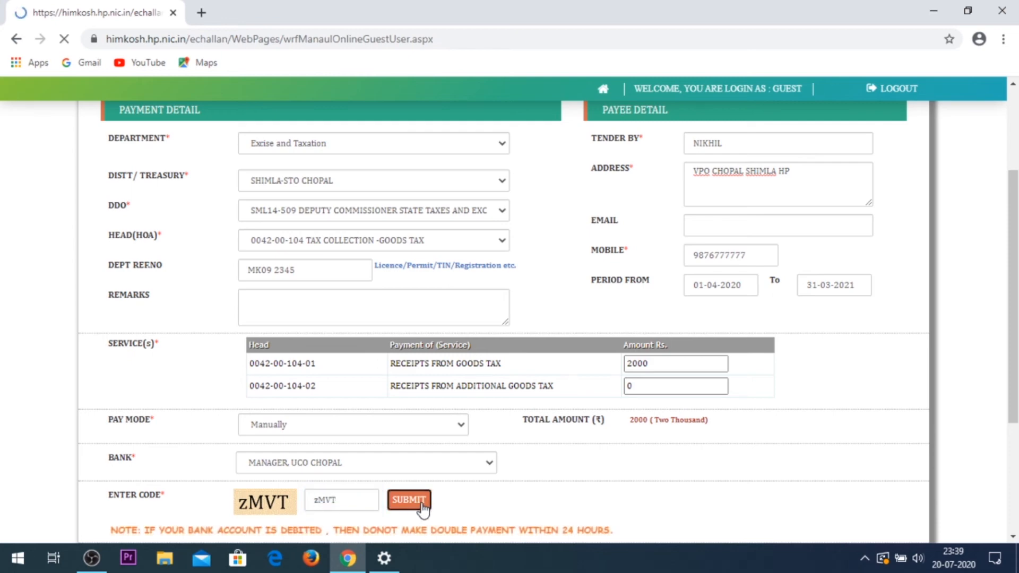
{"action": "scroll", "coordinate": [595, 354], "scroll_direction": "down", "scroll_amount": 3}
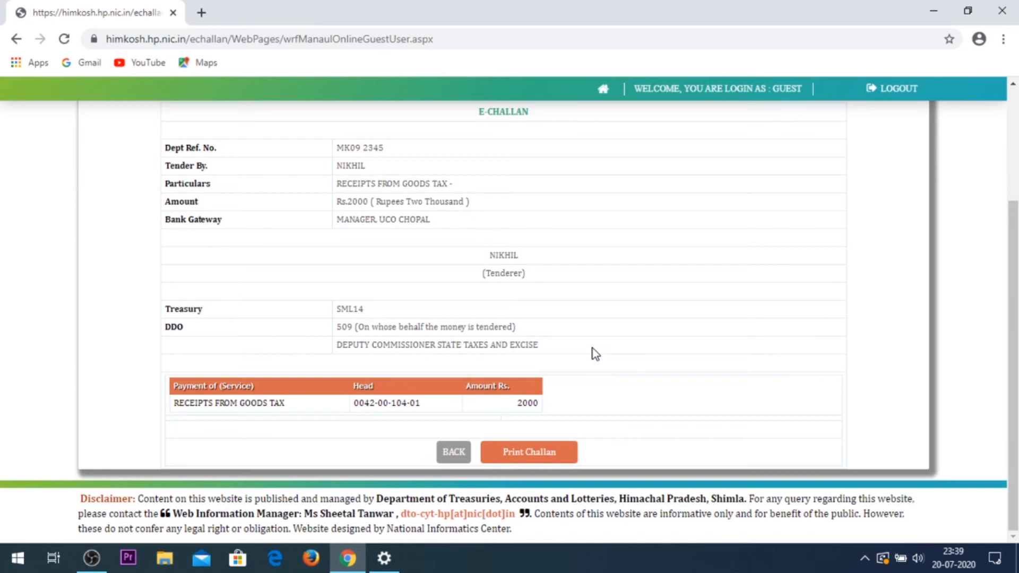
{"action": "scroll", "coordinate": [595, 354], "scroll_direction": "up", "scroll_amount": 3}
{"action": "scroll", "coordinate": [595, 354], "scroll_direction": "down", "scroll_amount": 3}
Step: Confirm the Print Challan request and open the printable challan maximized
{"action": "left_click", "coordinate": [524, 462]}
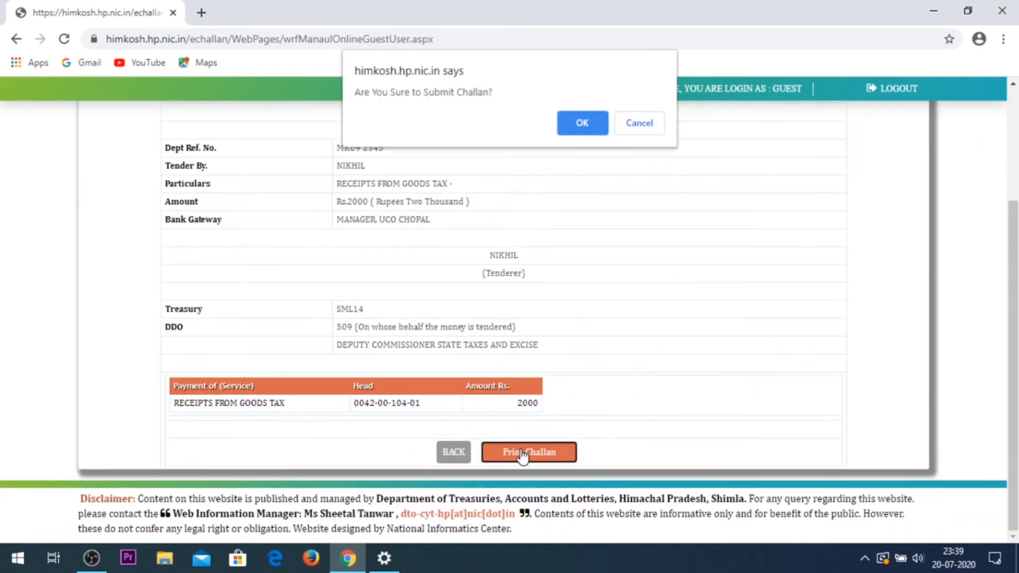
{"action": "left_click", "coordinate": [594, 125]}
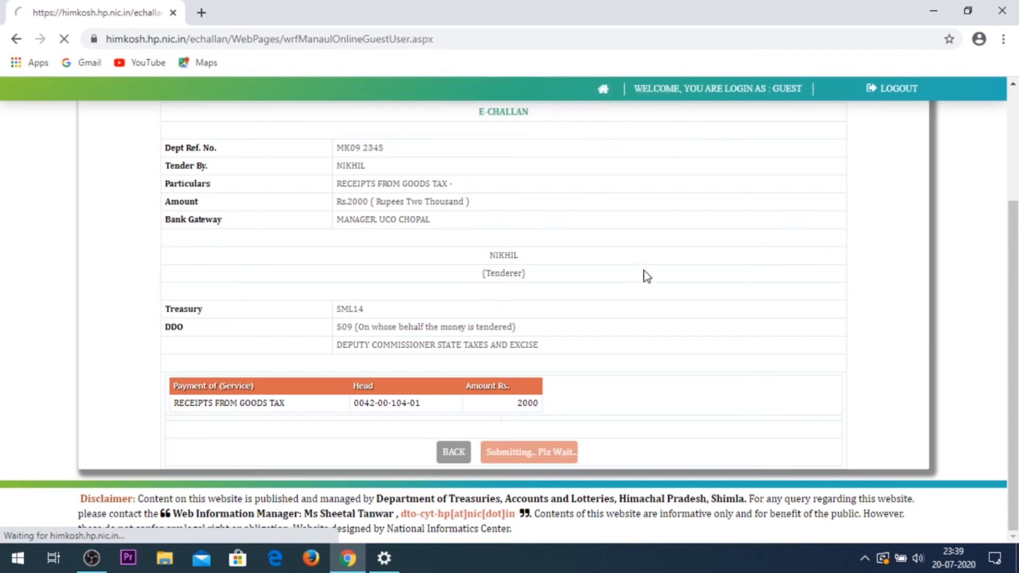
{"action": "left_click", "coordinate": [351, 347]}
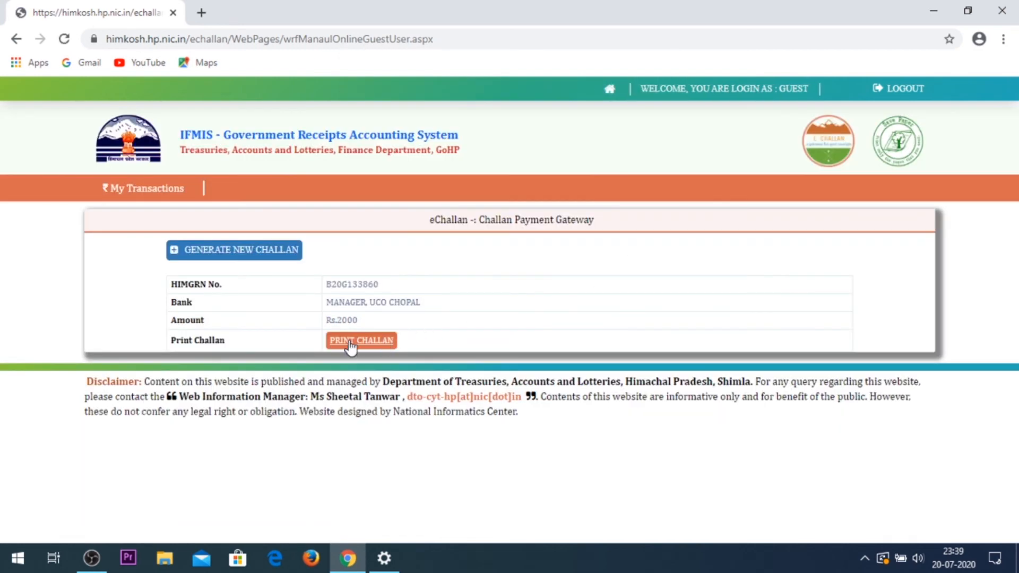
{"action": "left_click", "coordinate": [756, 101]}
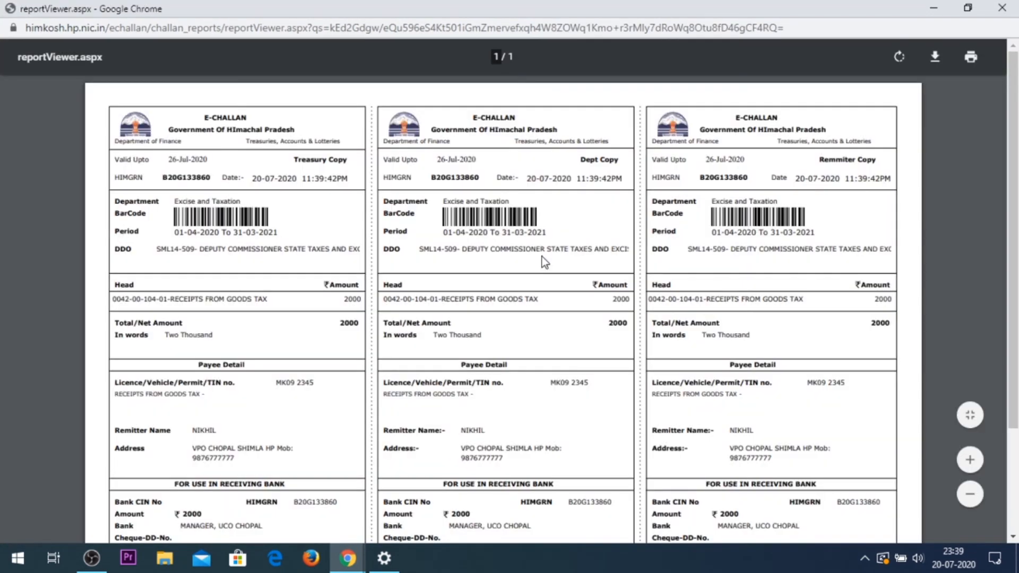
Step: Check the Treasury Copy's period dates and head of account in the report viewer
{"action": "scroll", "coordinate": [543, 256], "scroll_direction": "down", "scroll_amount": 3}
{"action": "scroll", "coordinate": [542, 257], "scroll_direction": "up", "scroll_amount": 3}
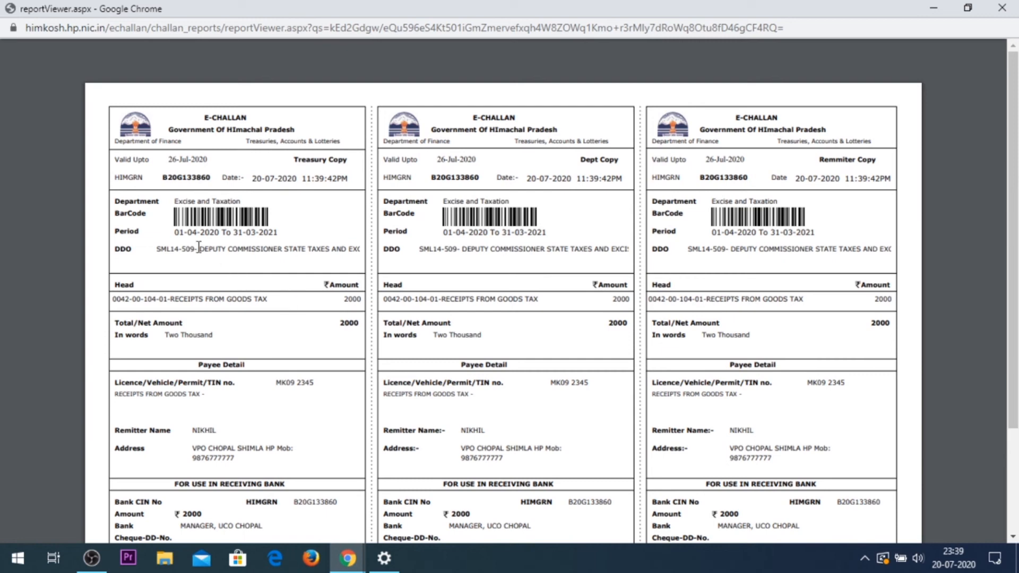
{"action": "left_click_drag", "start_coordinate": [170, 234], "coordinate": [289, 240]}
{"action": "left_click", "coordinate": [298, 232]}
{"action": "scroll", "coordinate": [299, 231], "scroll_direction": "down", "scroll_amount": 1}
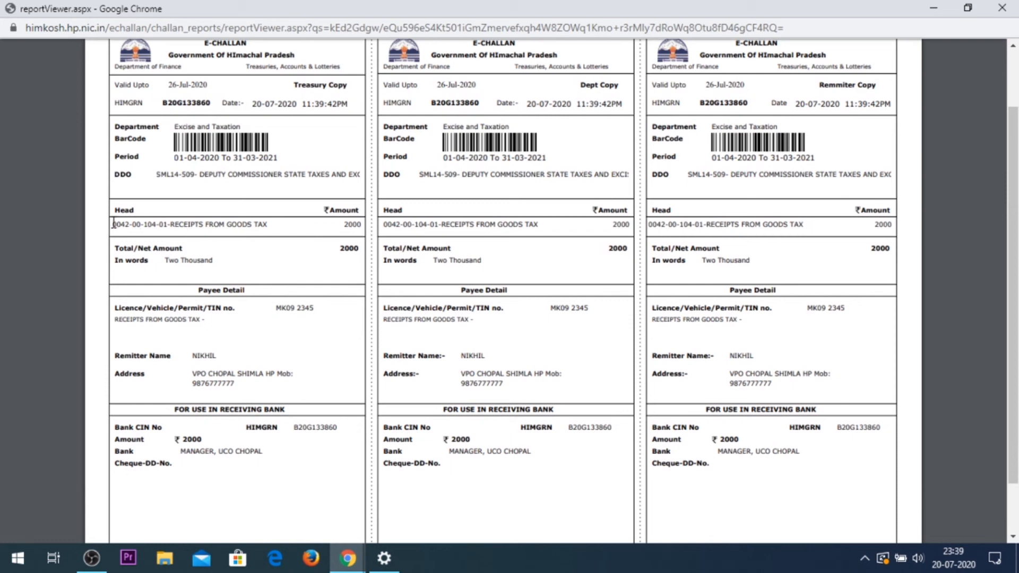
{"action": "left_click_drag", "start_coordinate": [113, 224], "coordinate": [321, 254]}
{"action": "left_click", "coordinate": [277, 227]}
Step: Check the remitter's details on the Treasury Copy and scroll back up
{"action": "scroll", "coordinate": [276, 228], "scroll_direction": "down", "scroll_amount": 1}
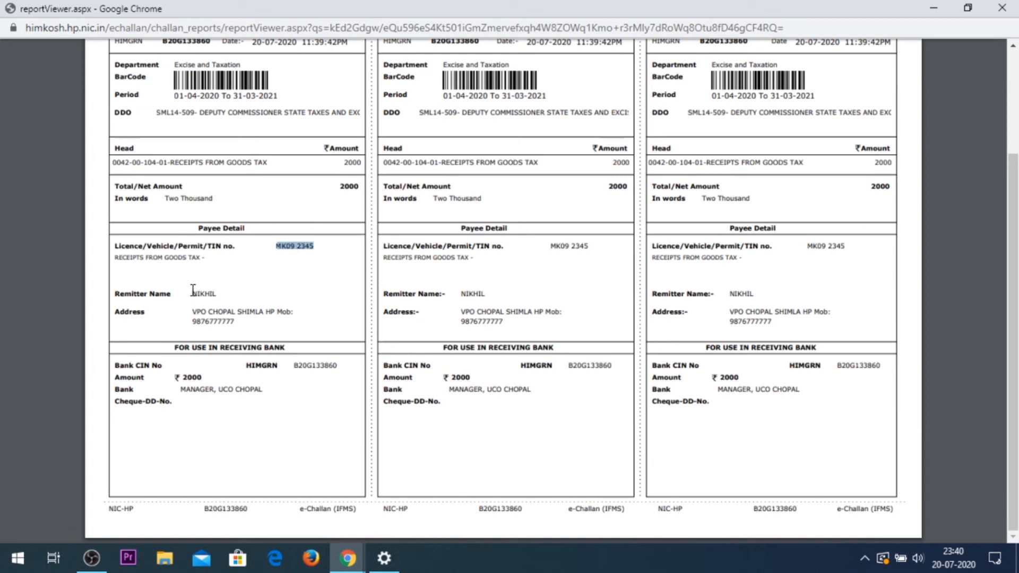
{"action": "left_click_drag", "start_coordinate": [192, 294], "coordinate": [293, 314]}
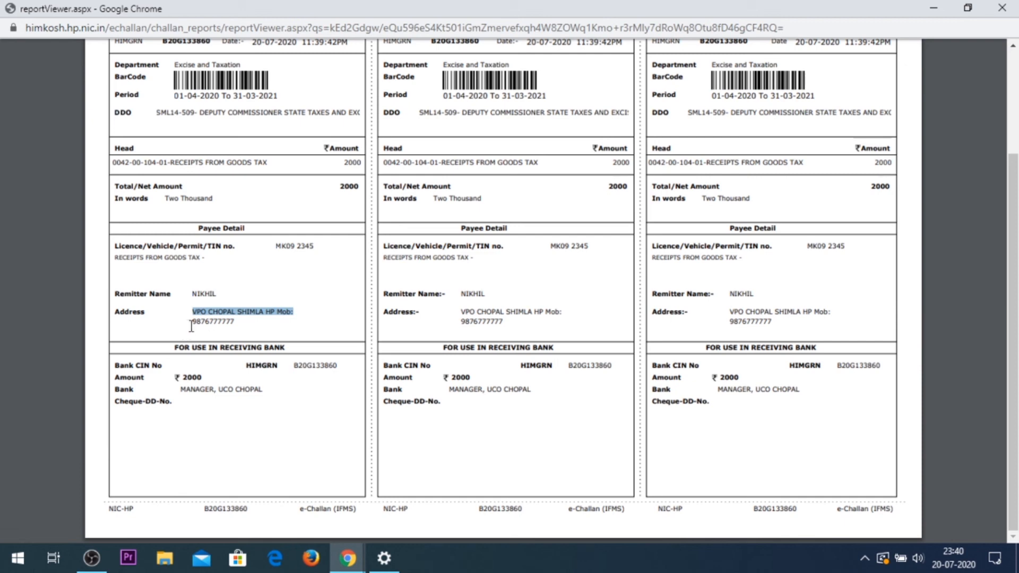
{"action": "left_click_drag", "start_coordinate": [192, 322], "coordinate": [245, 329]}
{"action": "scroll", "coordinate": [267, 329], "scroll_direction": "up", "scroll_amount": 1}
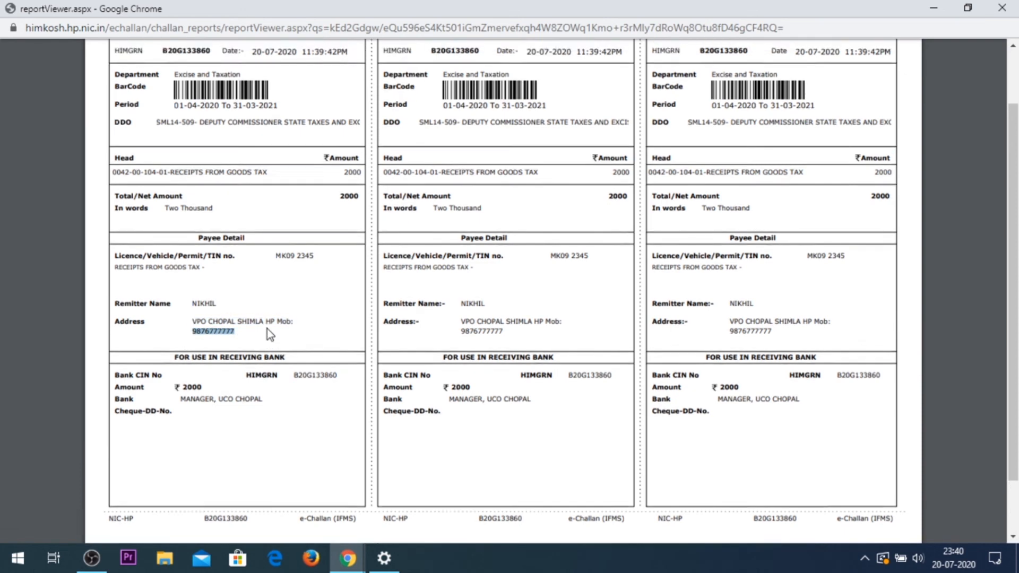
{"action": "scroll", "coordinate": [267, 330], "scroll_direction": "up", "scroll_amount": 3}
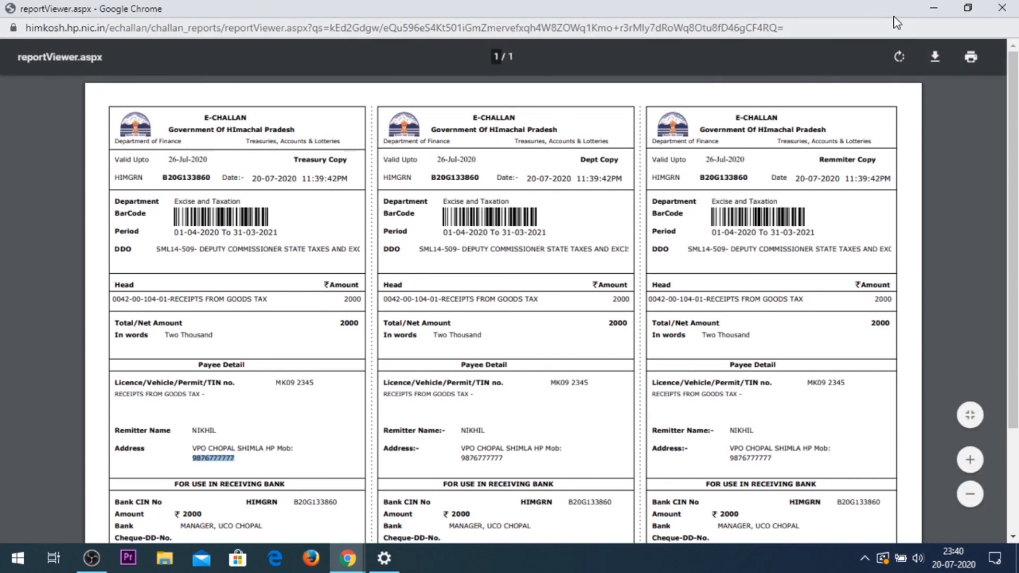
{"action": "left_click", "coordinate": [91, 558]}
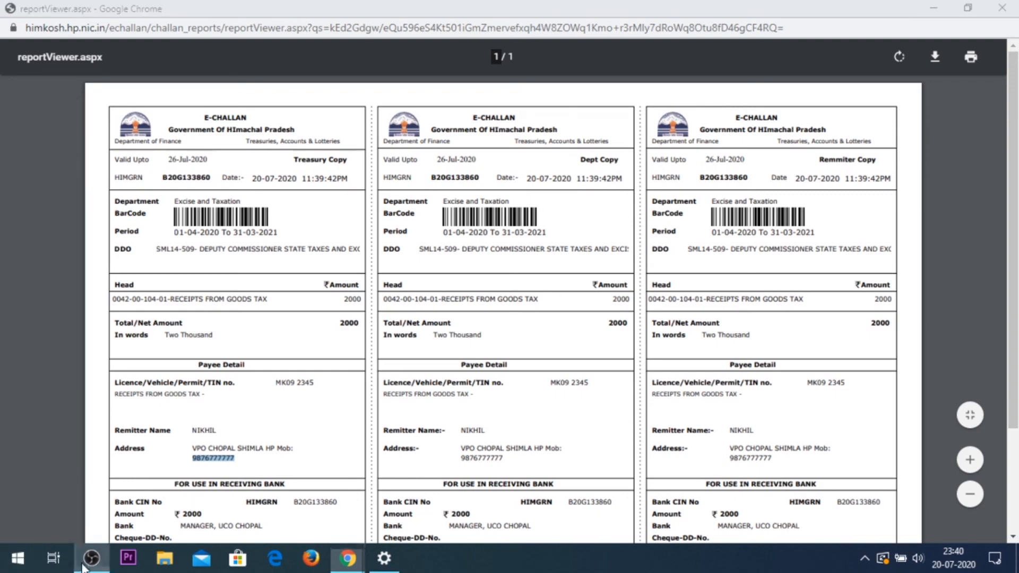